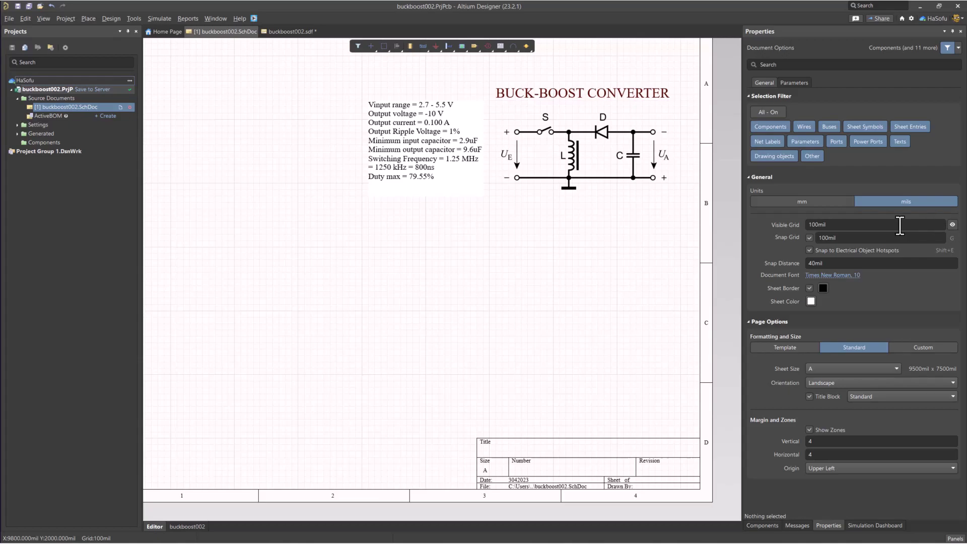
Step: Look through the File, Simulate and user account menus without choosing anything
{"action": "right_click_drag", "start_coordinate": [332, 219], "coordinate": [395, 236]}
{"action": "scroll", "coordinate": [400, 231], "scroll_direction": "down", "scroll_amount": 1, "text": "ctrl"}
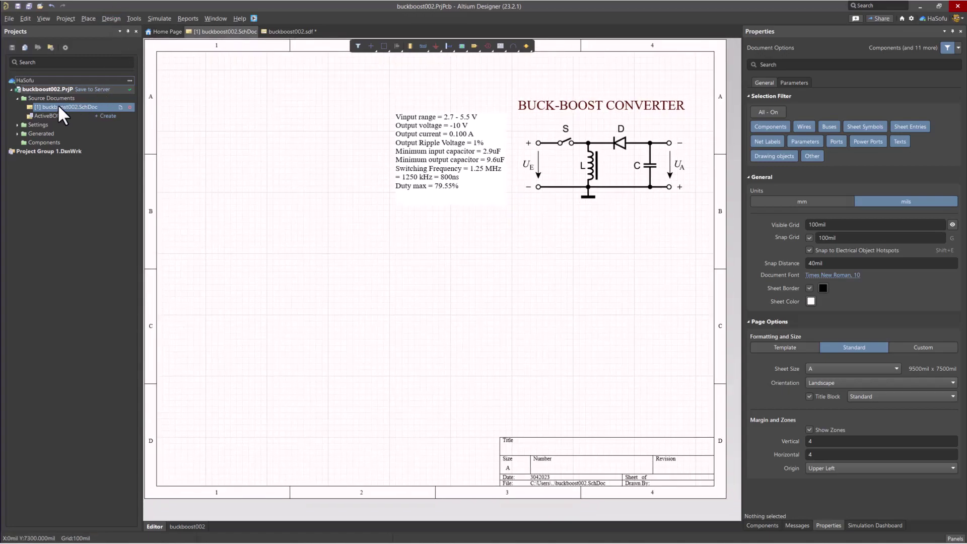
{"action": "left_click", "coordinate": [10, 17]}
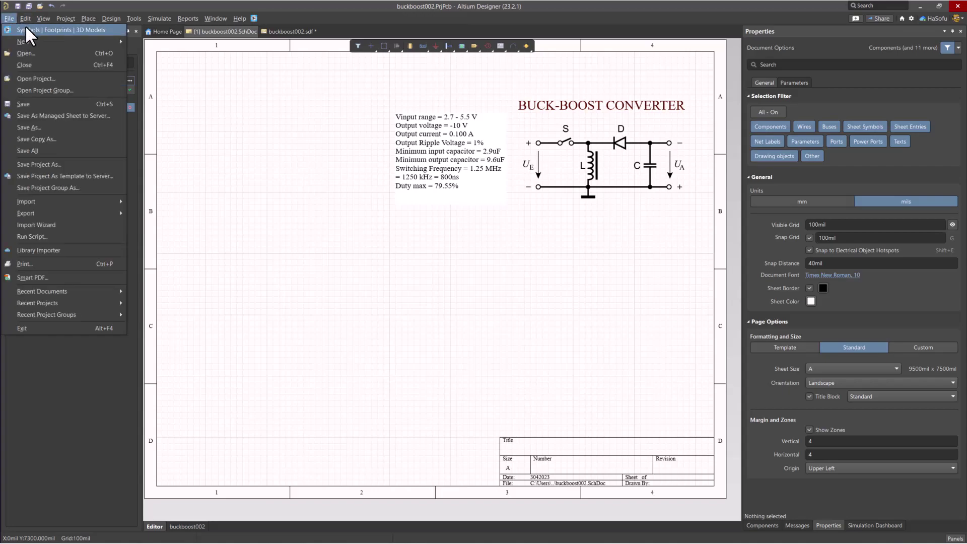
{"action": "mouse_move", "coordinate": [83, 42]}
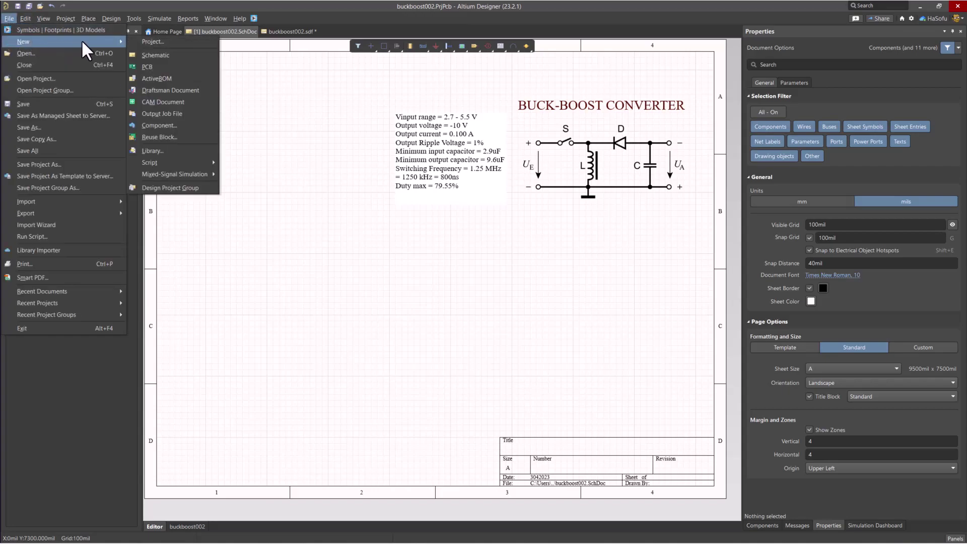
{"action": "left_click", "coordinate": [325, 264]}
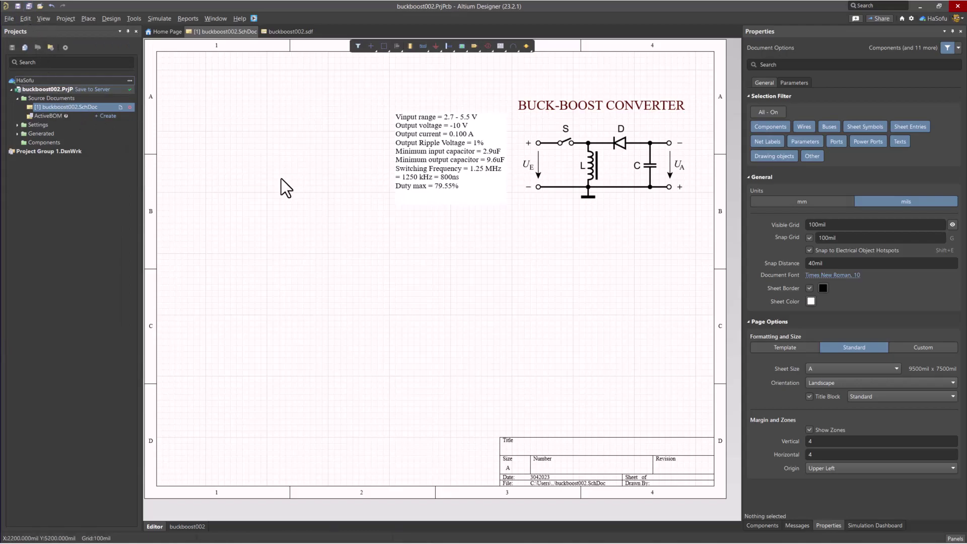
{"action": "left_click", "coordinate": [159, 18]}
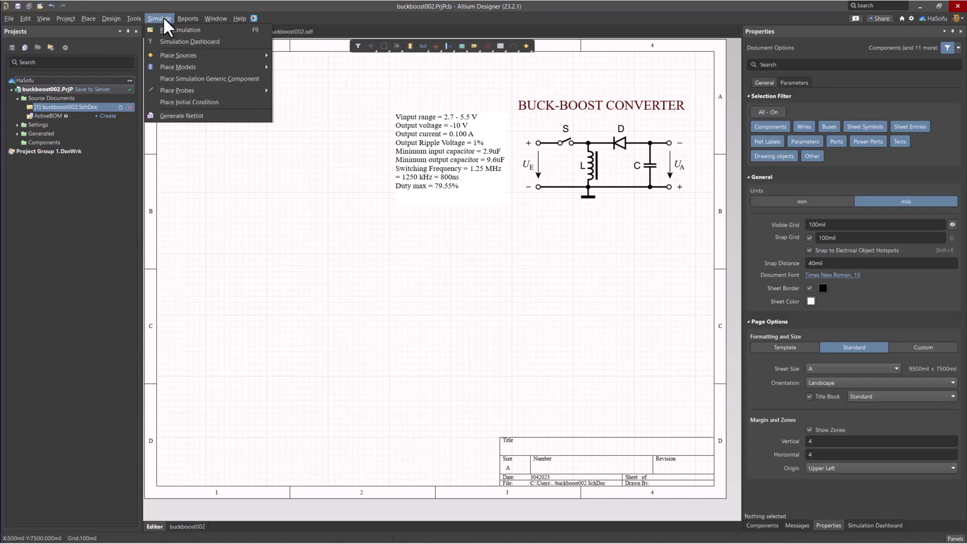
{"action": "left_click", "coordinate": [366, 307]}
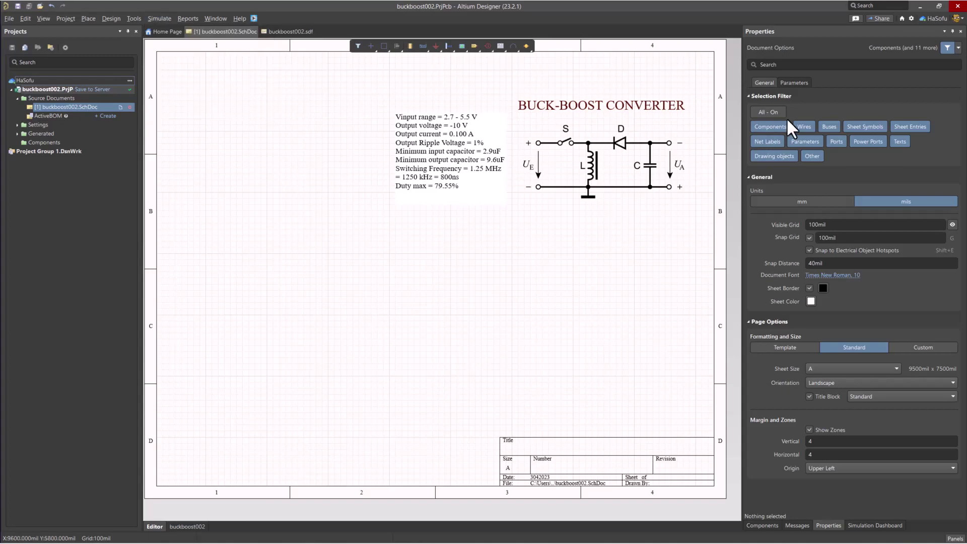
{"action": "left_click", "coordinate": [956, 19]}
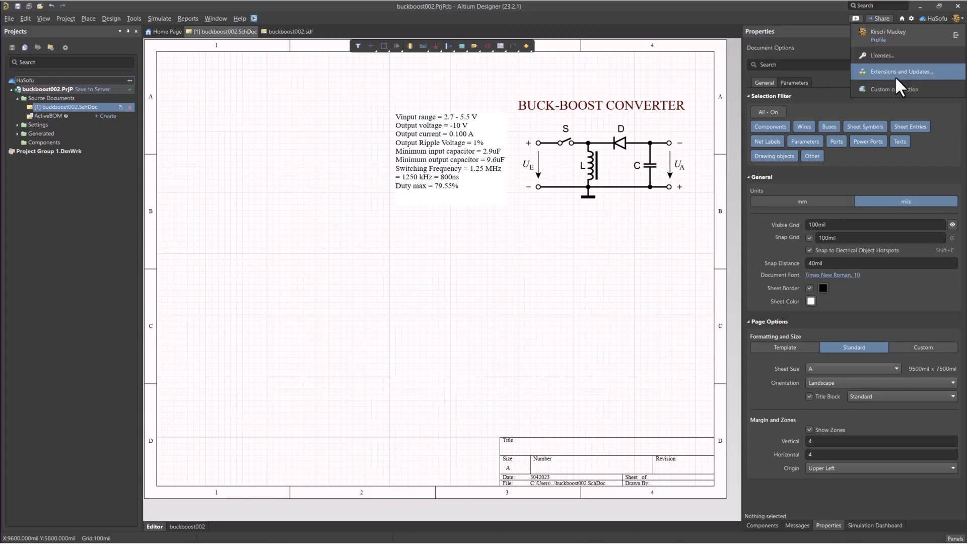
{"action": "left_click", "coordinate": [703, 195]}
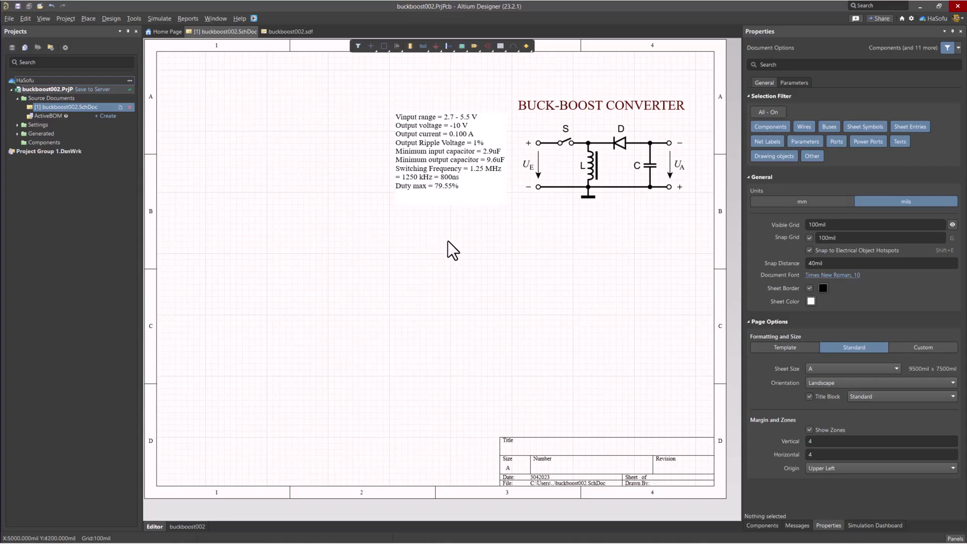
{"action": "left_click", "coordinate": [158, 18]}
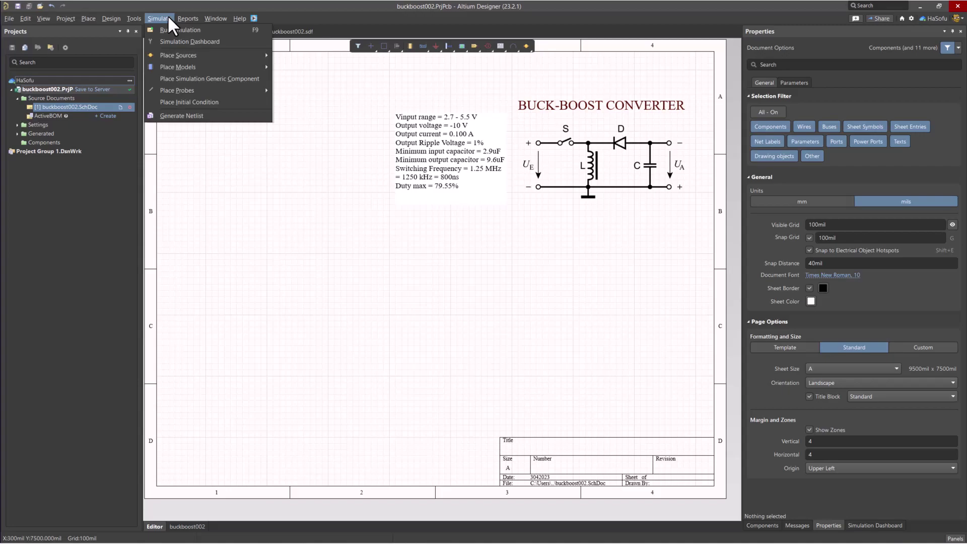
{"action": "left_click", "coordinate": [169, 16]}
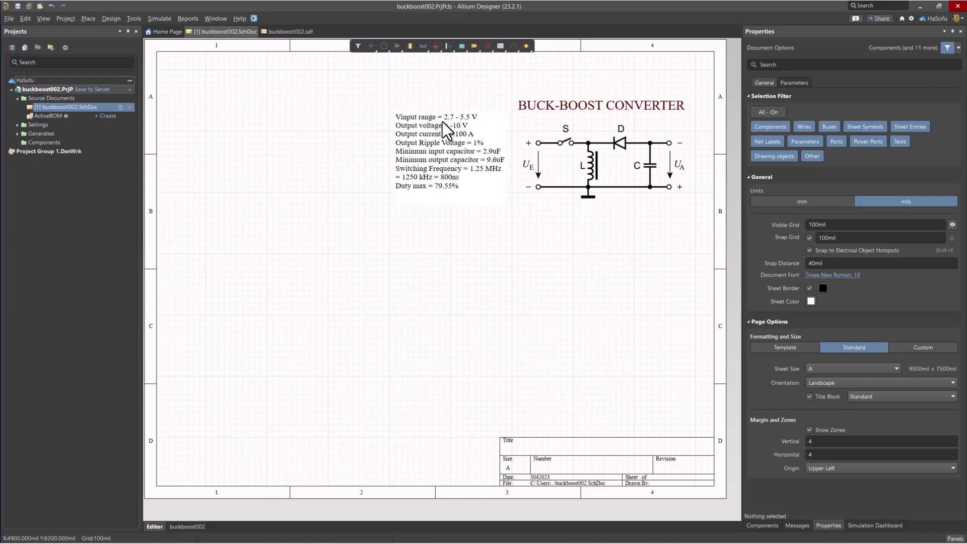
Step: Zoom out to fit the whole sheet and title block in view
{"action": "scroll", "coordinate": [464, 123], "scroll_direction": "up", "scroll_amount": 2, "text": "ctrl"}
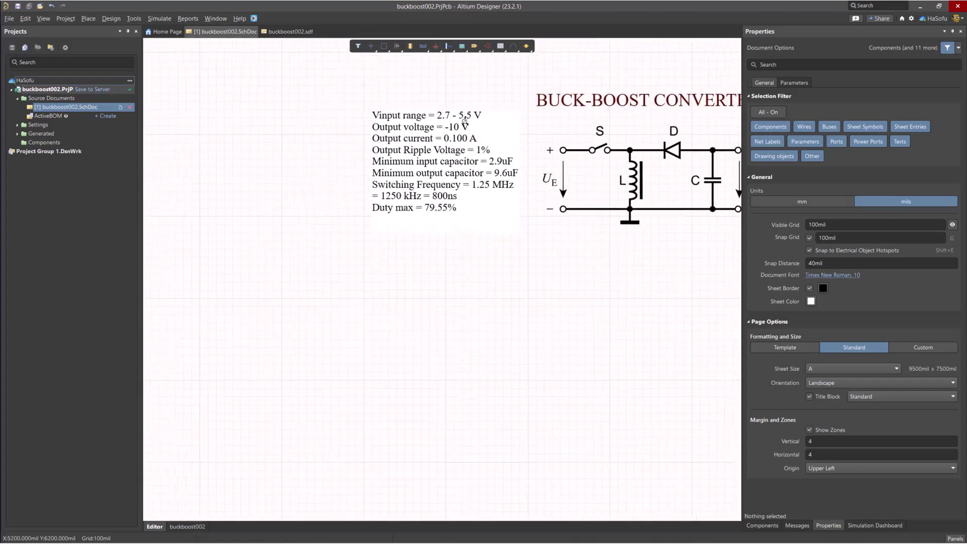
{"action": "right_click_drag", "start_coordinate": [565, 228], "coordinate": [481, 233]}
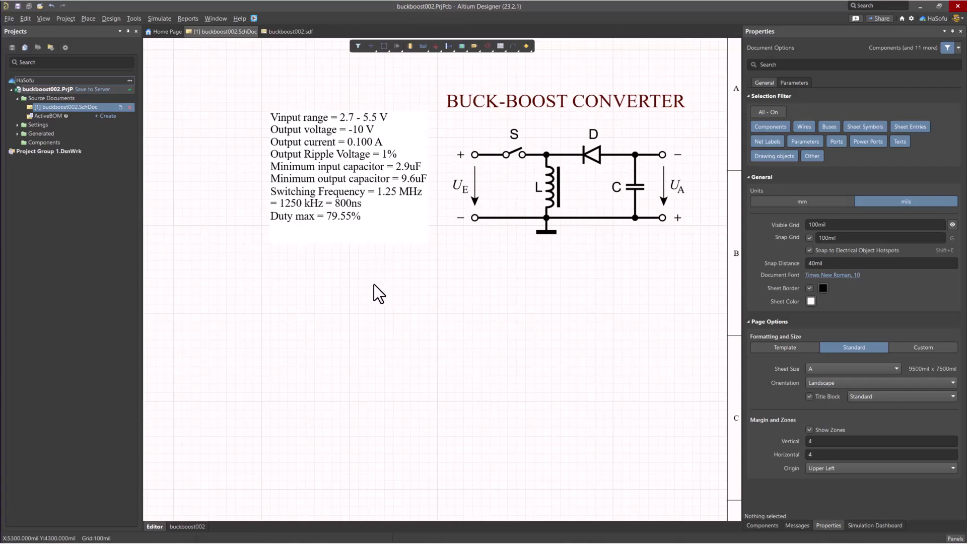
{"action": "middle_click_drag", "start_coordinate": [373, 284], "coordinate": [442, 276]}
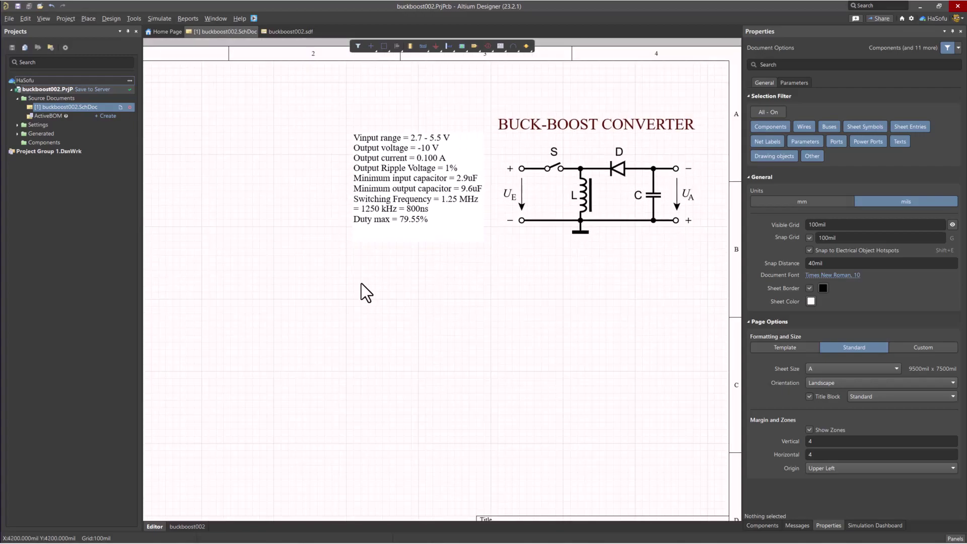
{"action": "right_click_drag", "start_coordinate": [361, 283], "coordinate": [479, 279]}
{"action": "scroll", "coordinate": [452, 266], "scroll_direction": "down", "scroll_amount": 2, "text": "ctrl"}
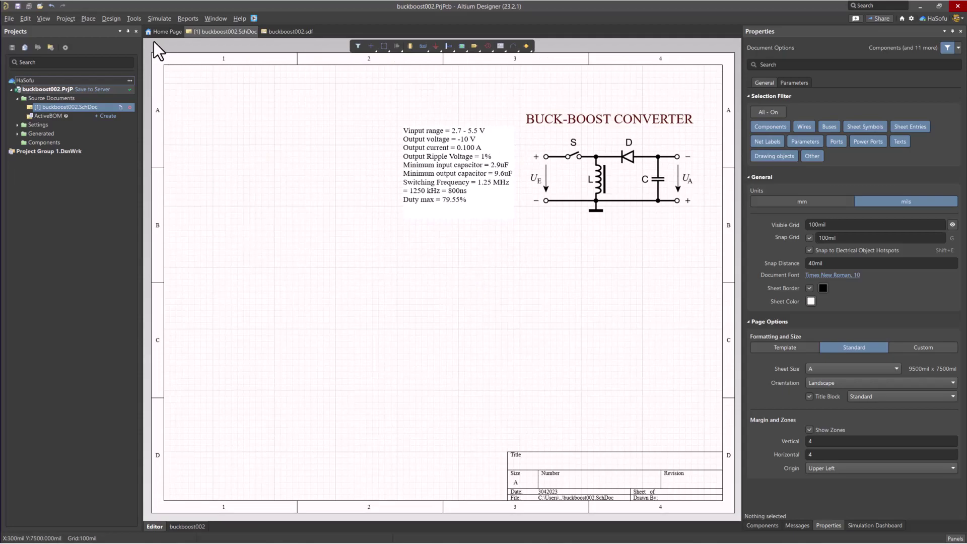
Step: Place a VSRC voltage source from the Simulation Generic Components library left of the circuit
{"action": "left_click", "coordinate": [150, 17]}
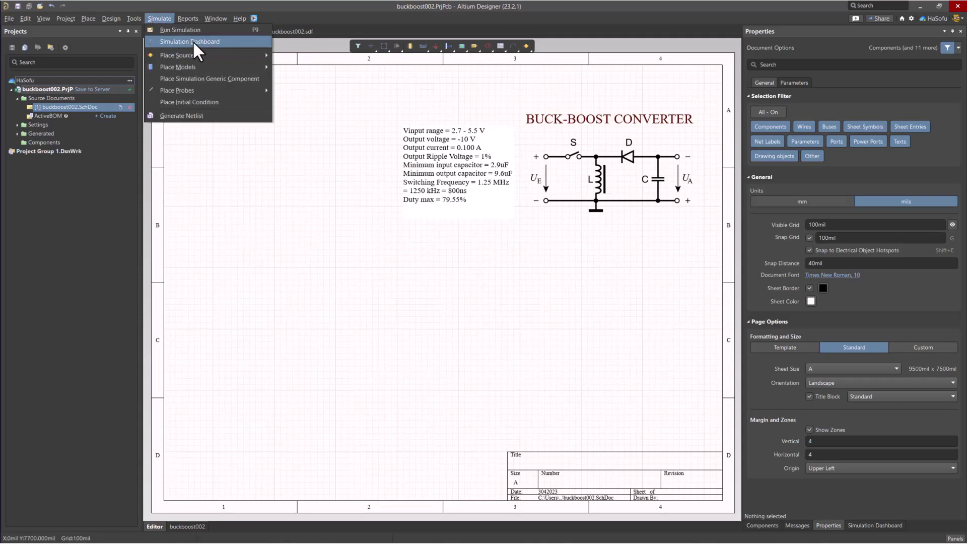
{"action": "mouse_move", "coordinate": [200, 53]}
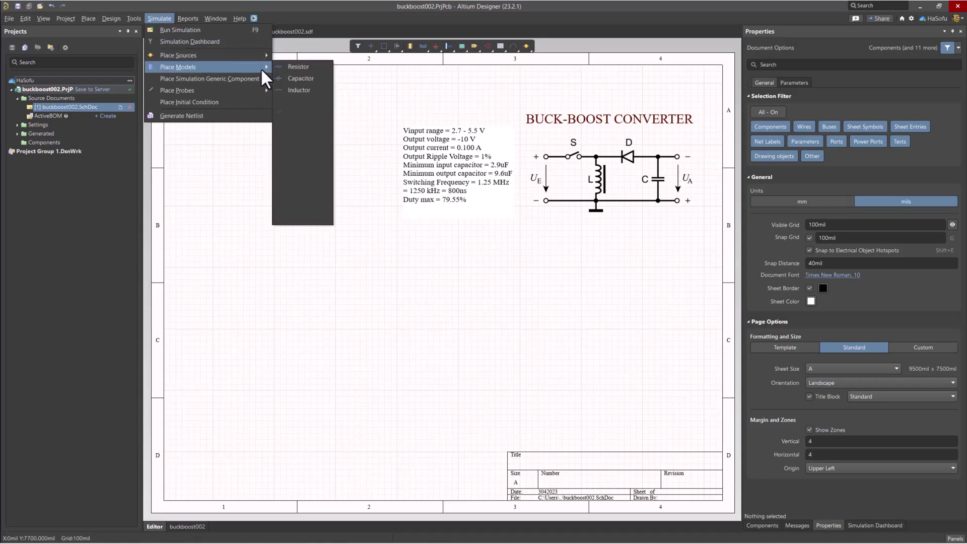
{"action": "left_click", "coordinate": [234, 76]}
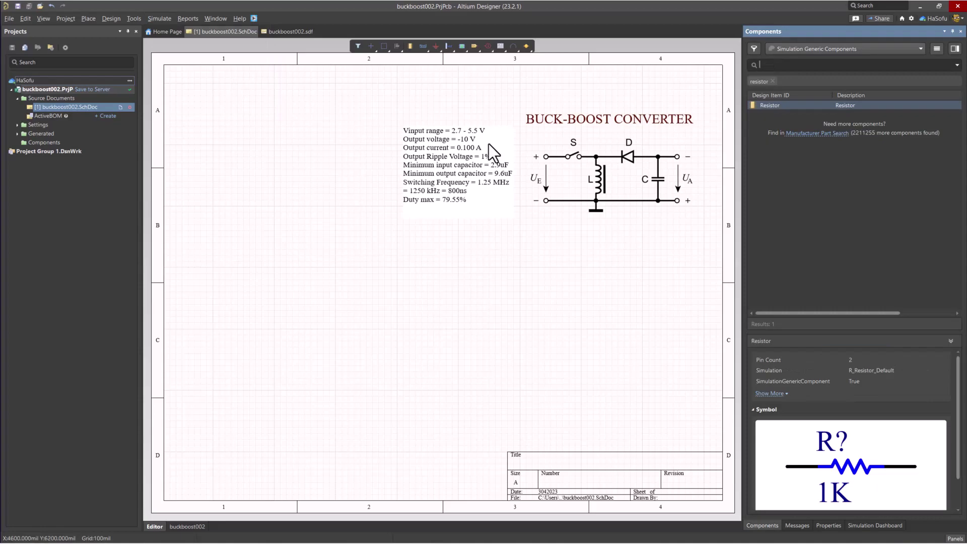
{"action": "left_click", "coordinate": [773, 81]}
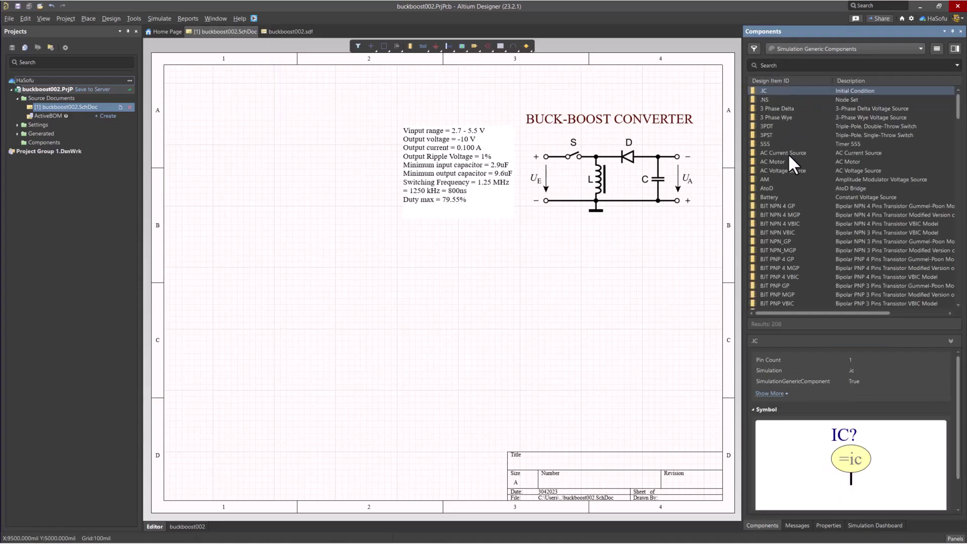
{"action": "scroll", "coordinate": [788, 148], "scroll_direction": "down", "scroll_amount": 8}
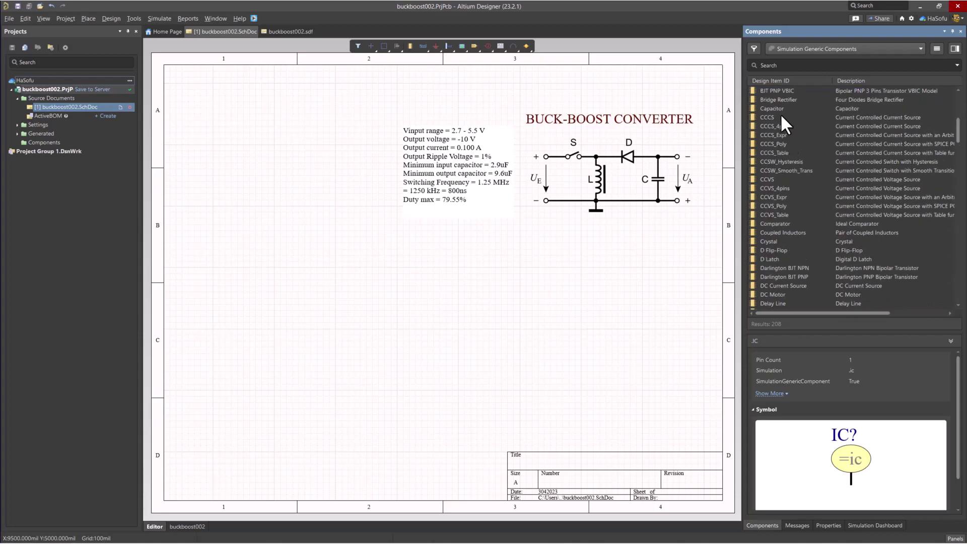
{"action": "scroll", "coordinate": [807, 190], "scroll_direction": "down", "scroll_amount": 10}
{"action": "left_click_drag", "start_coordinate": [959, 166], "coordinate": [956, 300]}
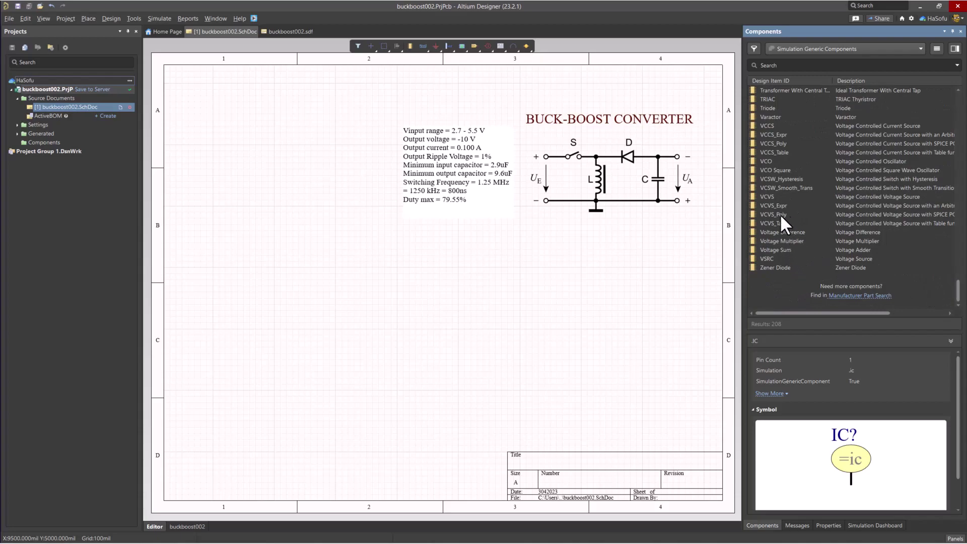
{"action": "double_click", "coordinate": [772, 258]}
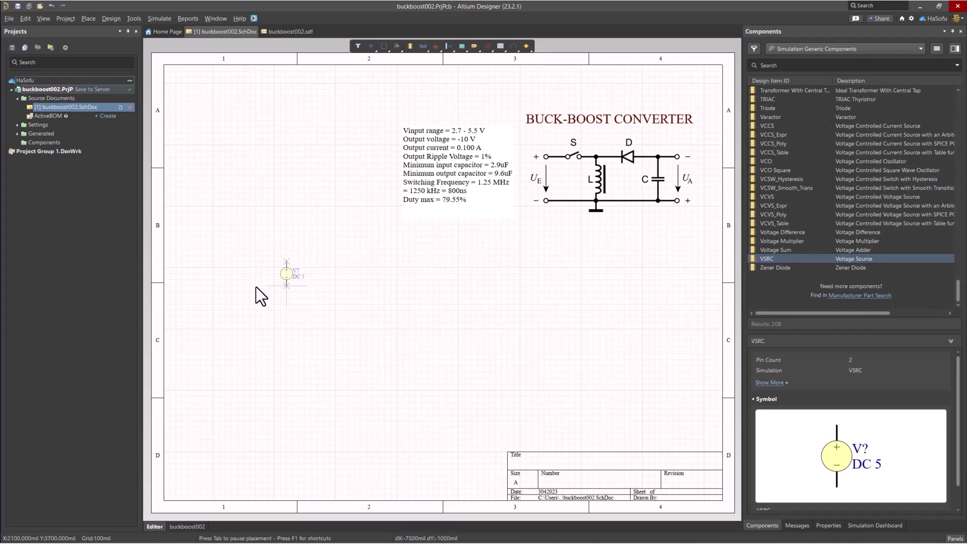
{"action": "left_click", "coordinate": [218, 282]}
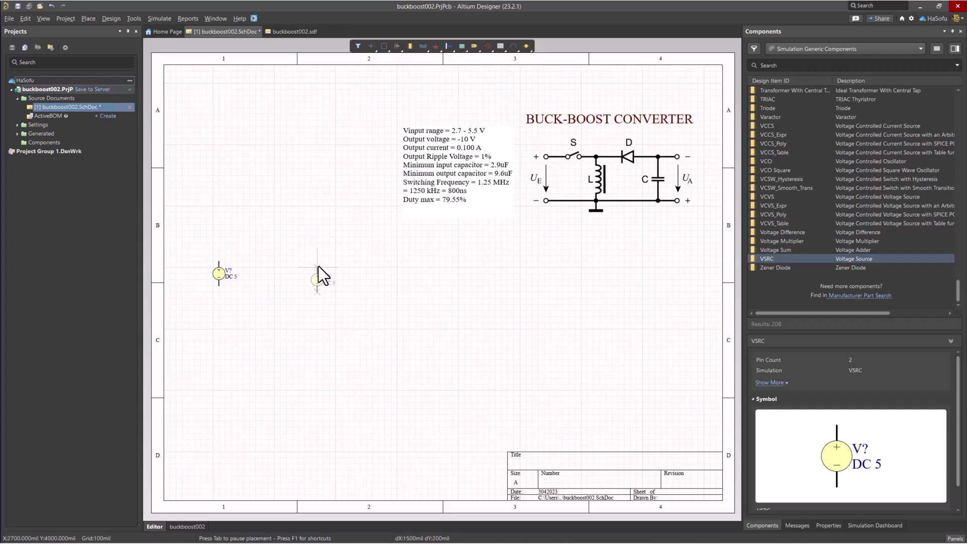
{"action": "key", "text": "Escape"}
Step: Place two 1p capacitors to the right of the voltage source
{"action": "scroll", "coordinate": [813, 184], "scroll_direction": "up", "scroll_amount": 2}
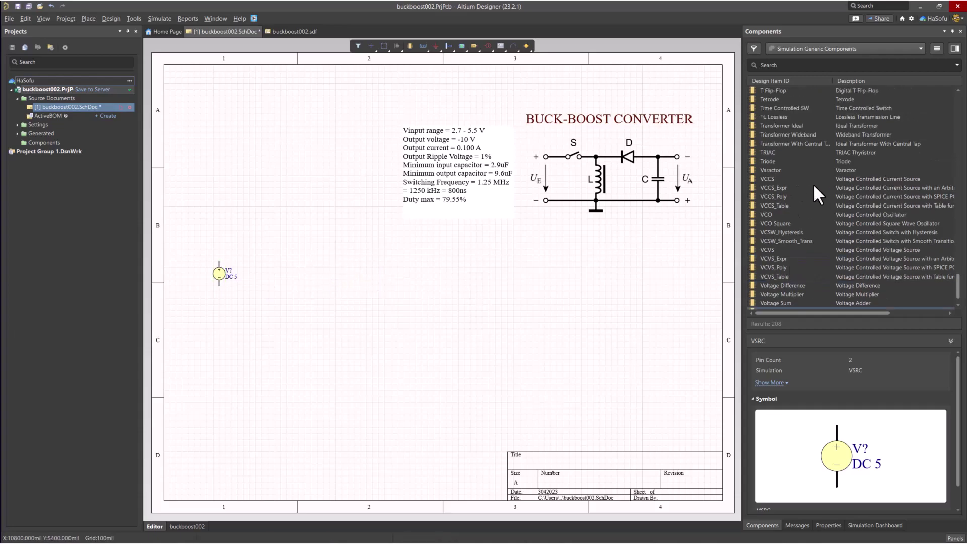
{"action": "left_click_drag", "start_coordinate": [958, 277], "coordinate": [964, 154]}
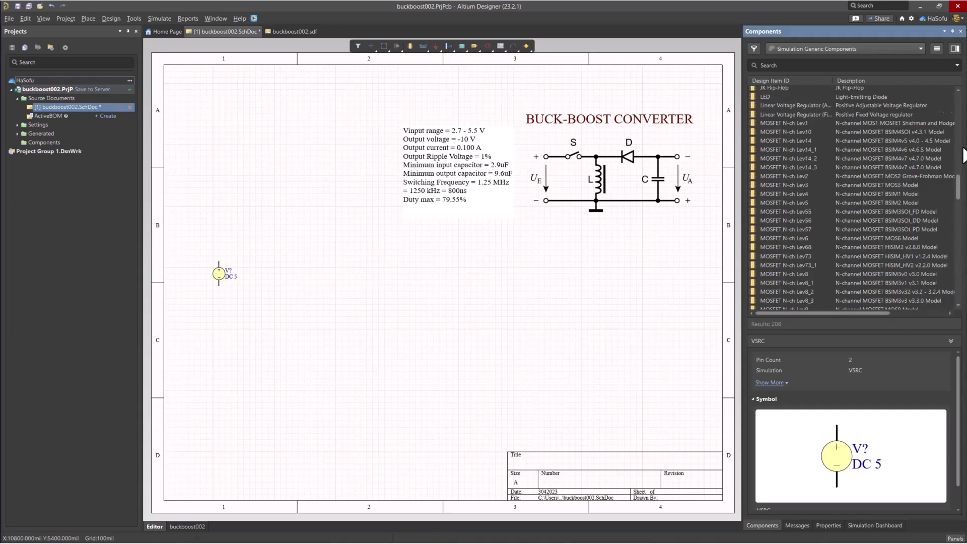
{"action": "scroll", "coordinate": [827, 190], "scroll_direction": "down", "scroll_amount": 2}
{"action": "left_click", "coordinate": [584, 177]}
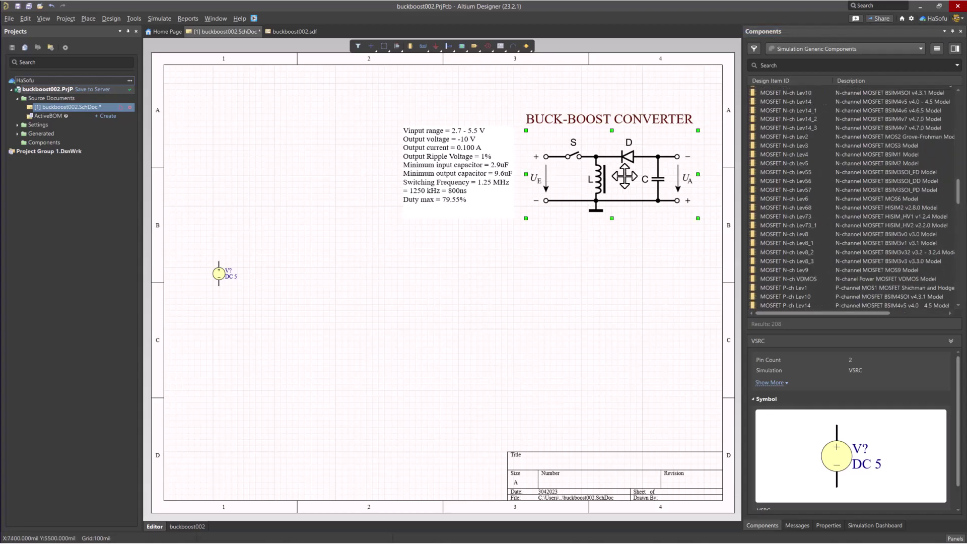
{"action": "scroll", "coordinate": [803, 156], "scroll_direction": "up", "scroll_amount": 15}
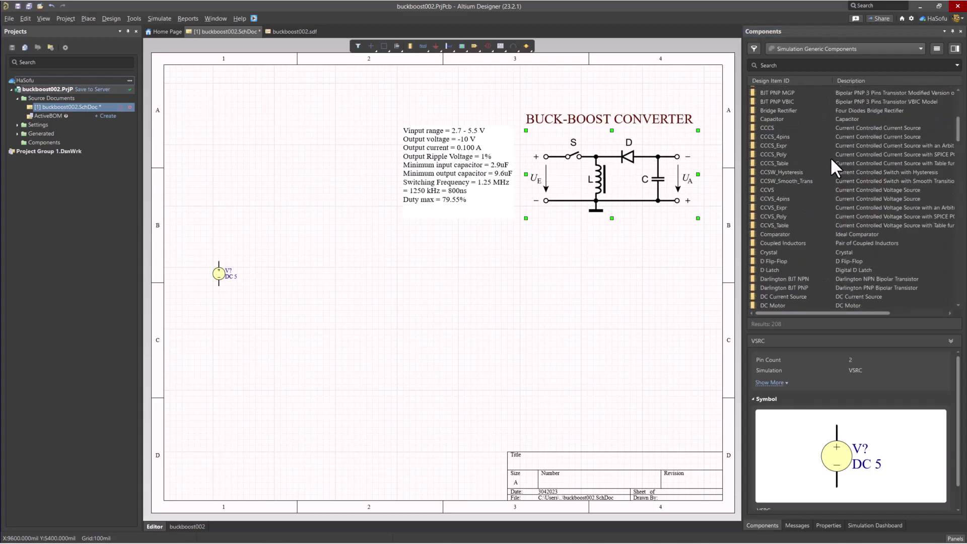
{"action": "scroll", "coordinate": [817, 166], "scroll_direction": "up", "scroll_amount": 2}
{"action": "left_click_drag", "start_coordinate": [786, 172], "coordinate": [342, 280]}
{"action": "left_click", "coordinate": [263, 274]}
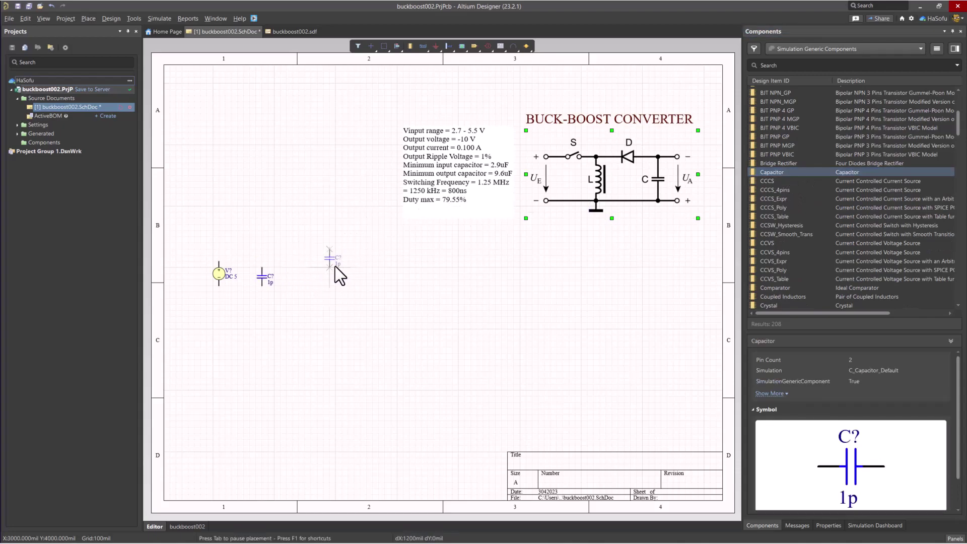
{"action": "left_click", "coordinate": [368, 275]}
{"action": "right_click", "coordinate": [460, 281]}
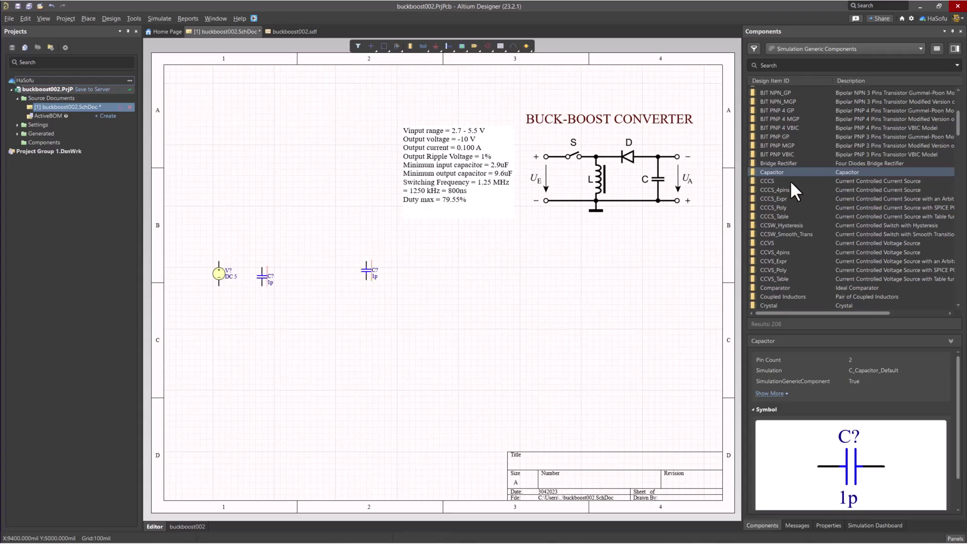
Step: Search the library for inductor and diode and place one of each on the sheet
{"action": "left_click", "coordinate": [832, 65]}
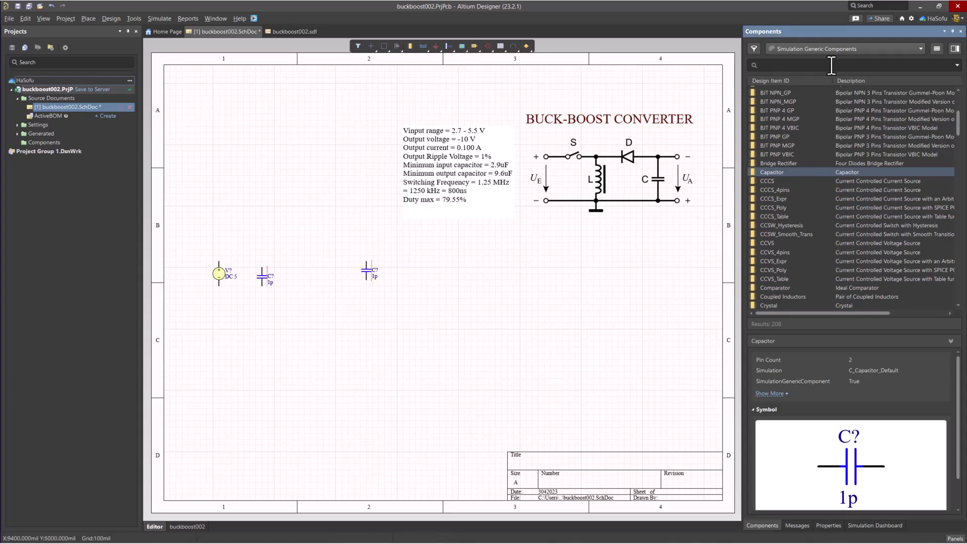
{"action": "type", "text": "inducto"}
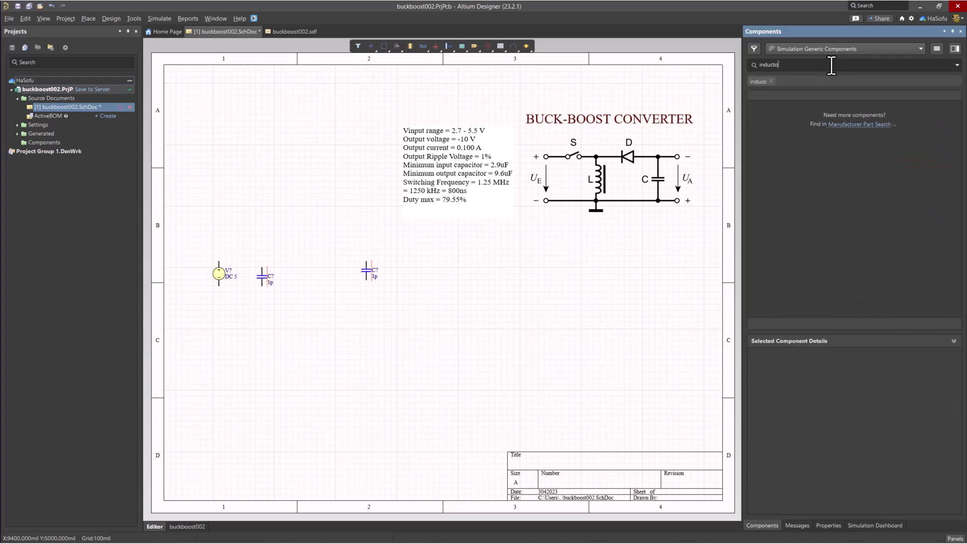
{"action": "type", "text": "r"}
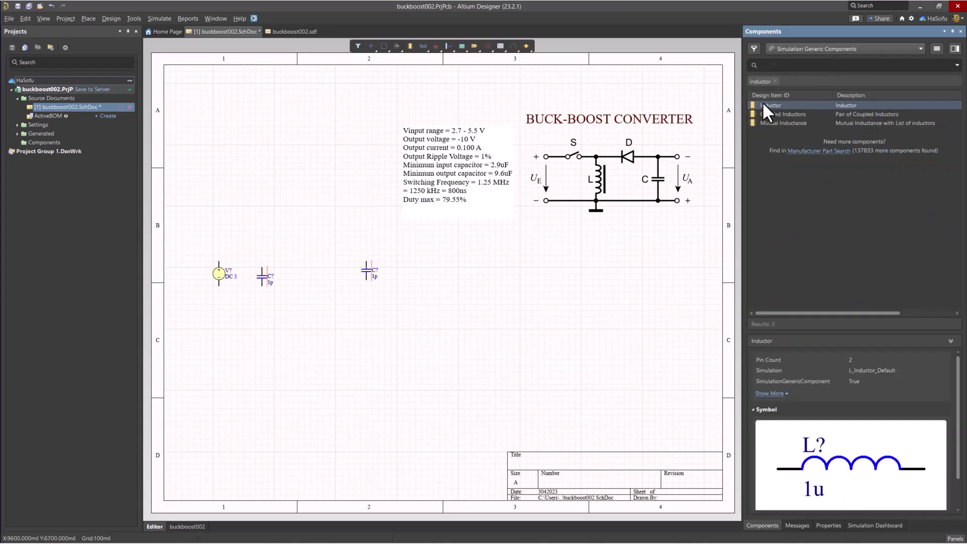
{"action": "left_click_drag", "start_coordinate": [764, 103], "coordinate": [317, 259]}
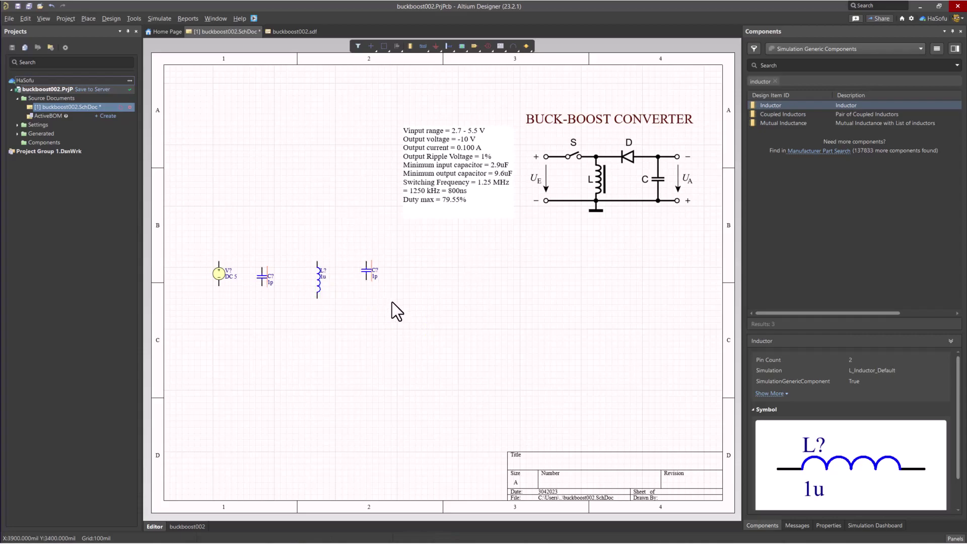
{"action": "left_click", "coordinate": [782, 65]}
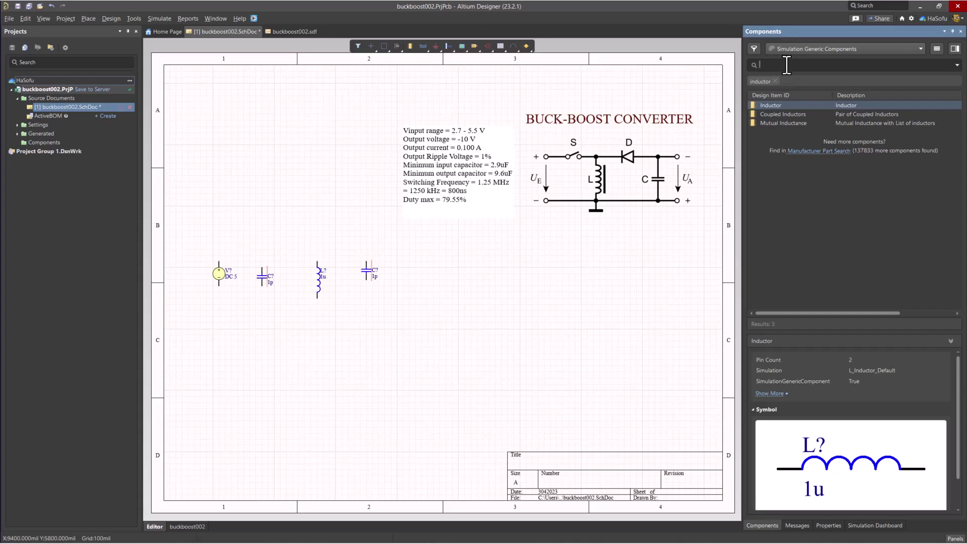
{"action": "type", "text": "diode"}
{"action": "key", "text": "Return"}
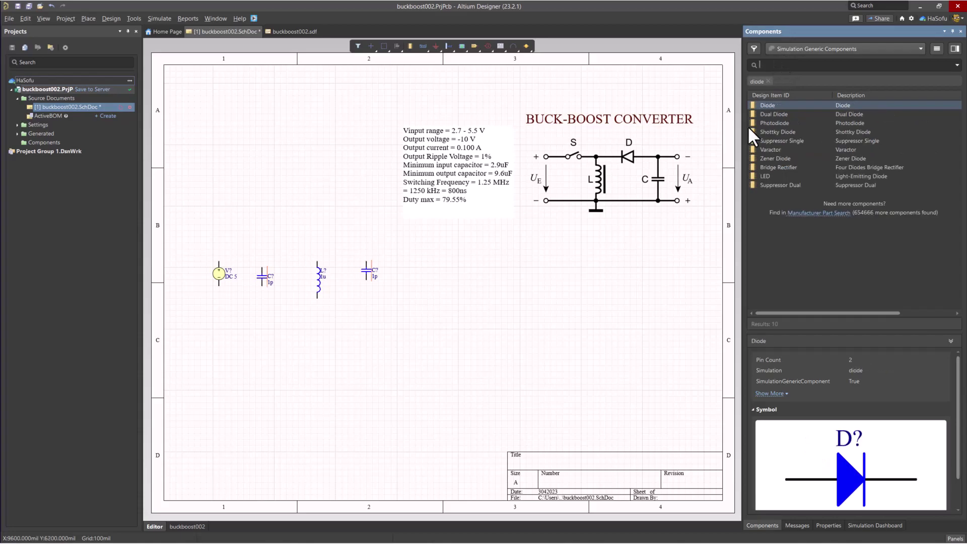
{"action": "left_click_drag", "start_coordinate": [779, 104], "coordinate": [336, 250]}
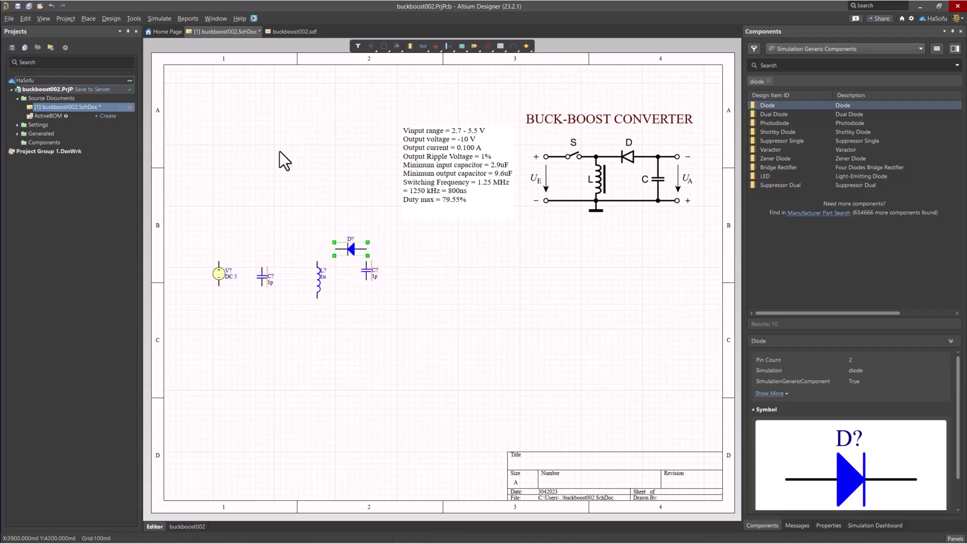
Step: Place an N-channel VDMOS MOSFET above the inductor
{"action": "left_click", "coordinate": [159, 18]}
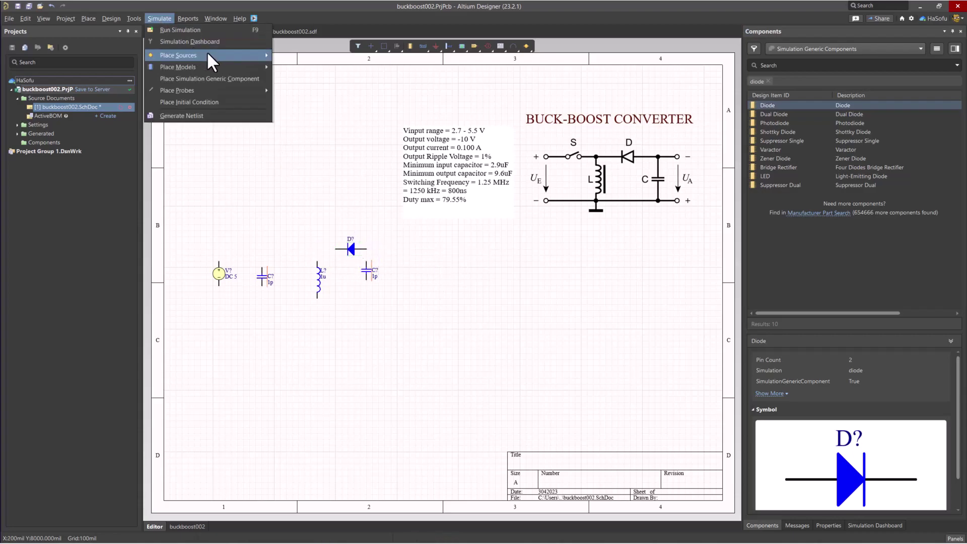
{"action": "mouse_move", "coordinate": [224, 54]}
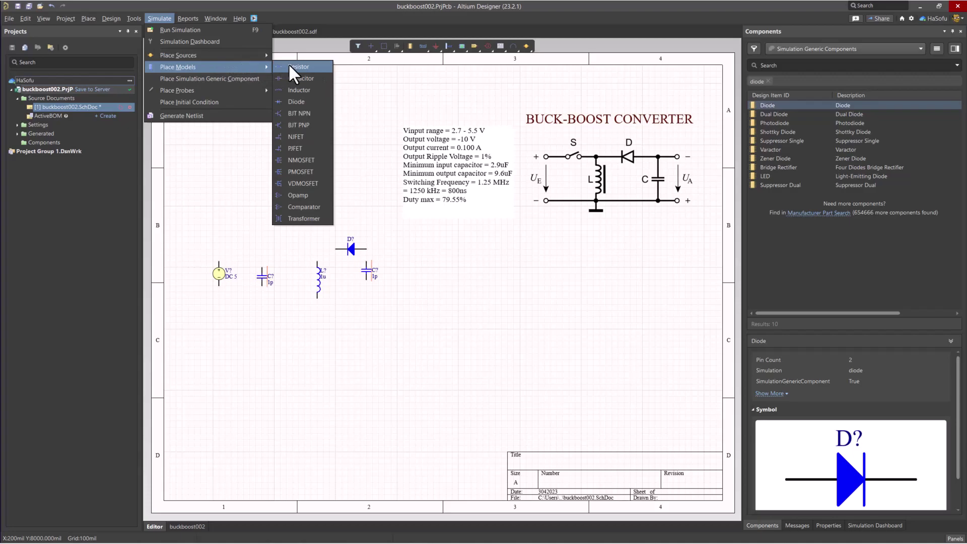
{"action": "left_click", "coordinate": [316, 183]}
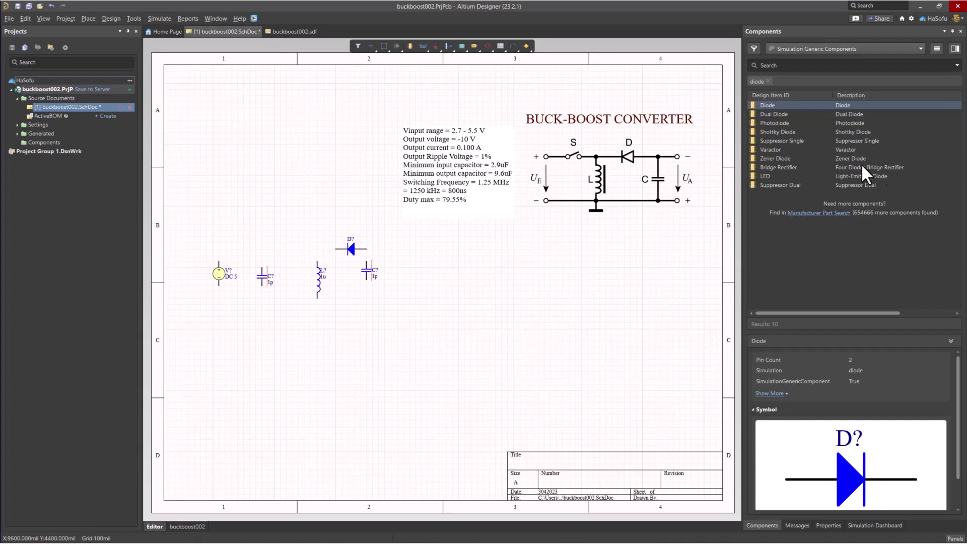
{"action": "left_click", "coordinate": [768, 81]}
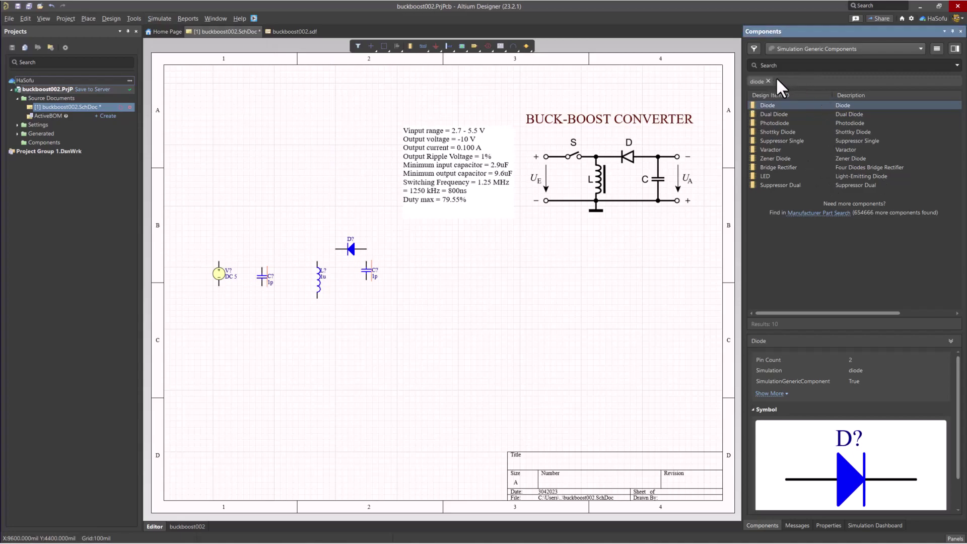
{"action": "scroll", "coordinate": [780, 226], "scroll_direction": "down", "scroll_amount": 10}
{"action": "scroll", "coordinate": [780, 225], "scroll_direction": "down", "scroll_amount": 20}
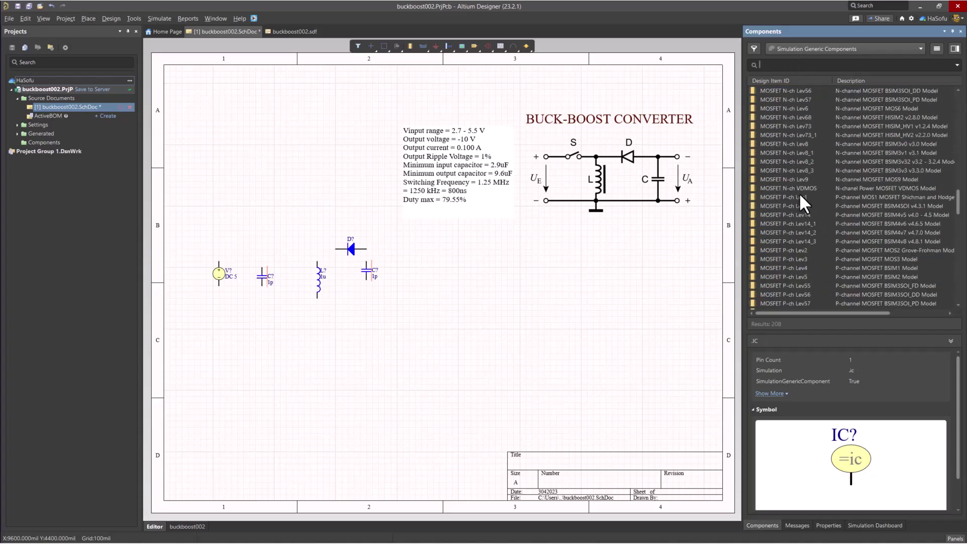
{"action": "left_click", "coordinate": [799, 187]}
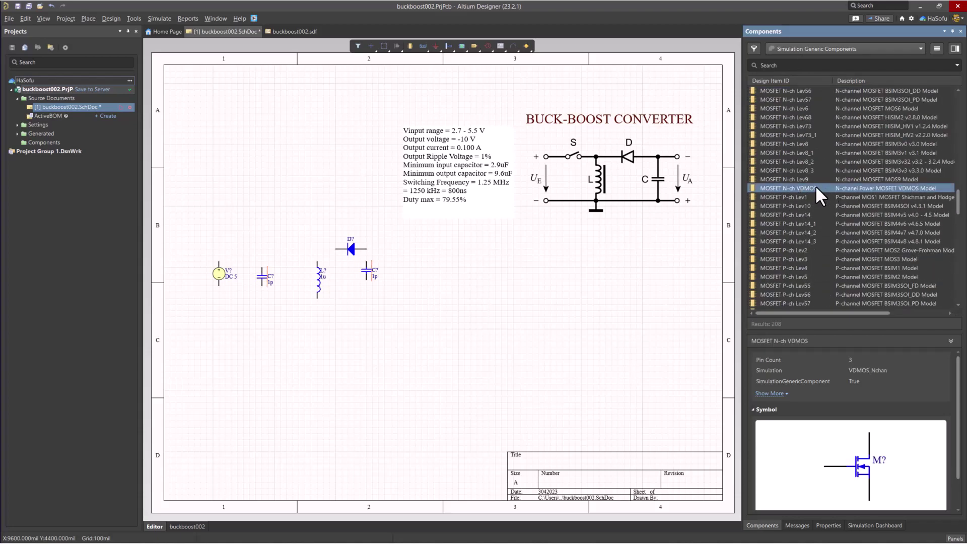
{"action": "left_click_drag", "start_coordinate": [813, 186], "coordinate": [275, 254]}
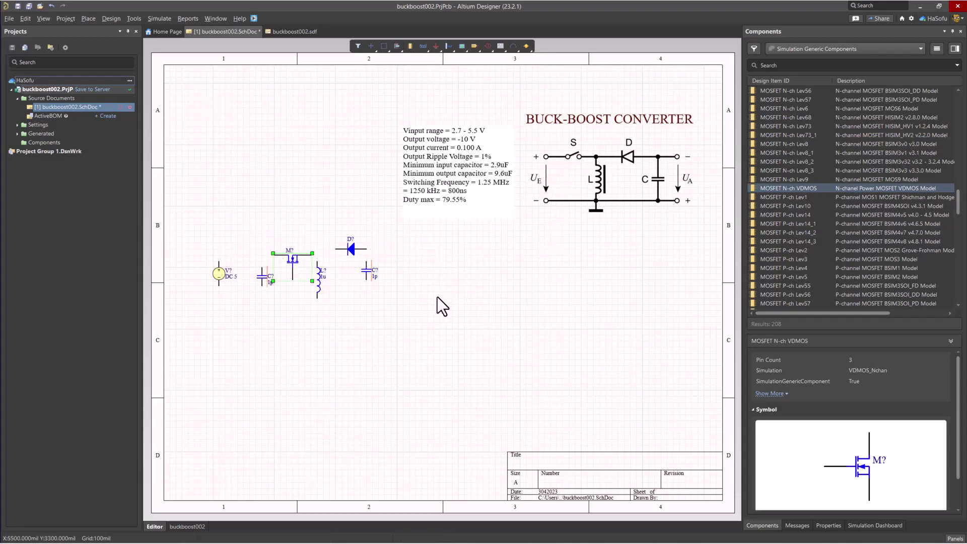
Step: Shift the right capacitor further right and place a 1K resistor beside it
{"action": "left_click_drag", "start_coordinate": [377, 272], "coordinate": [371, 281]}
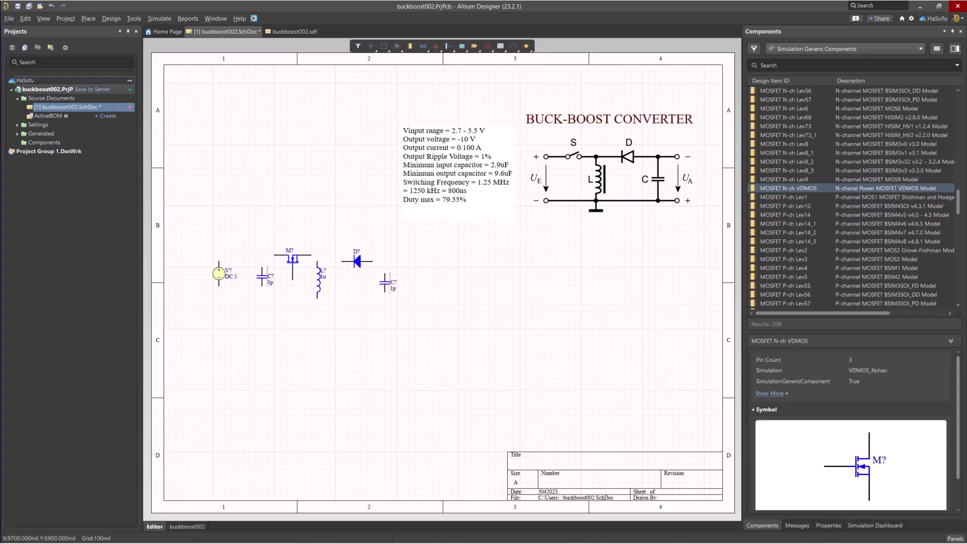
{"action": "scroll", "coordinate": [914, 244], "scroll_direction": "down", "scroll_amount": 10}
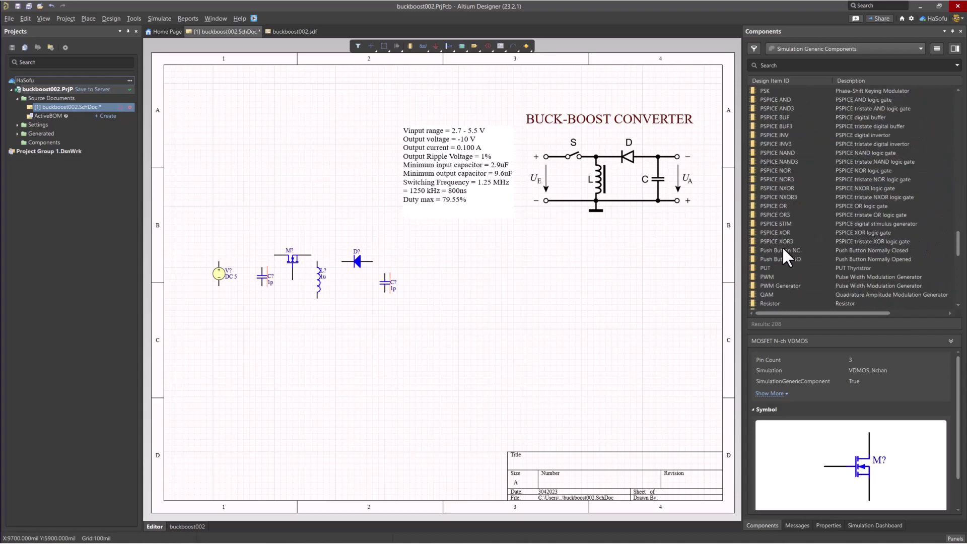
{"action": "scroll", "coordinate": [778, 251], "scroll_direction": "down", "scroll_amount": 3}
{"action": "double_click", "coordinate": [776, 222]}
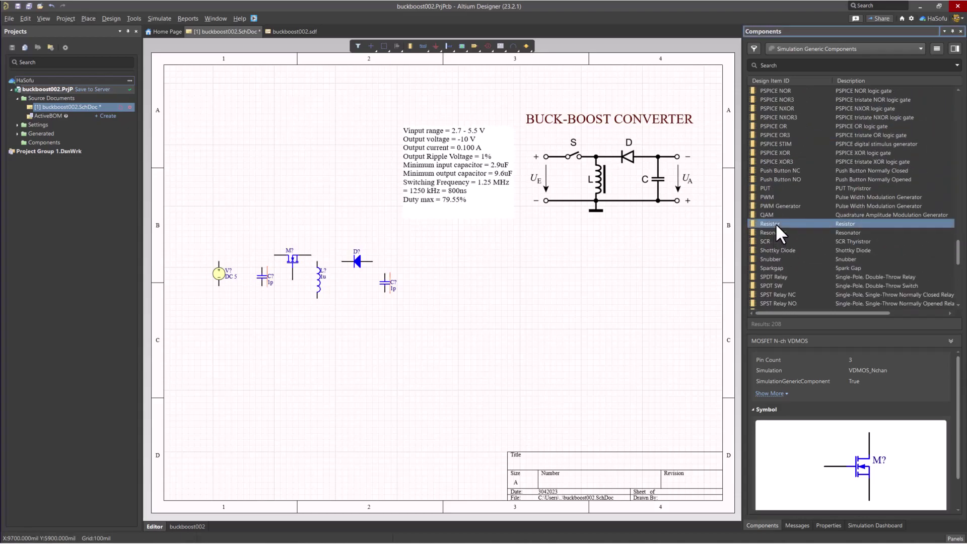
{"action": "left_click", "coordinate": [424, 261]}
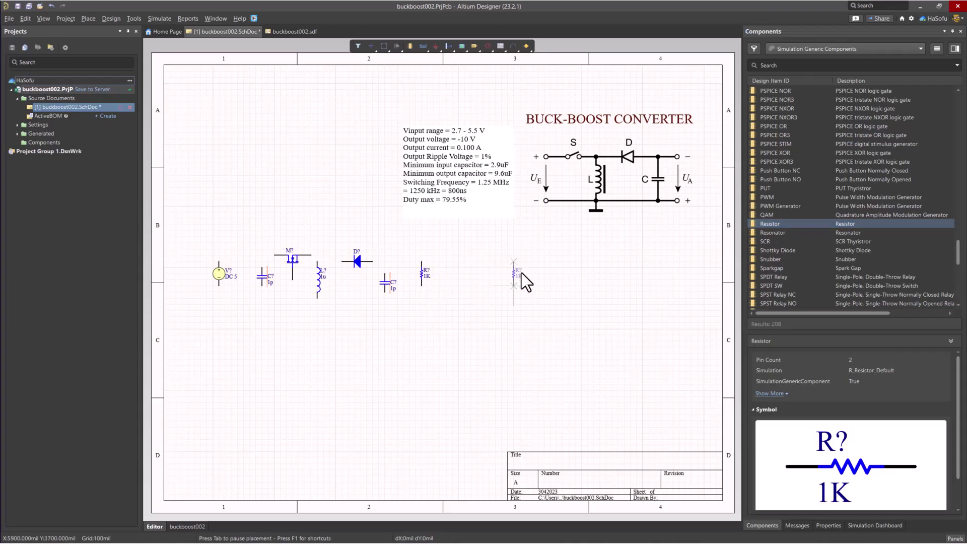
{"action": "key", "text": "Escape"}
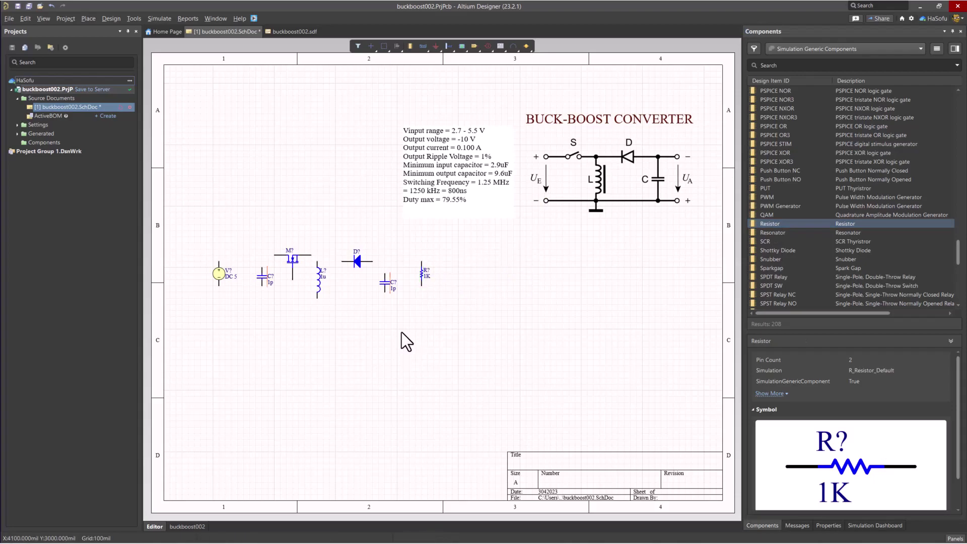
Step: Place a ground symbol below the voltage source
{"action": "left_click", "coordinate": [437, 47]}
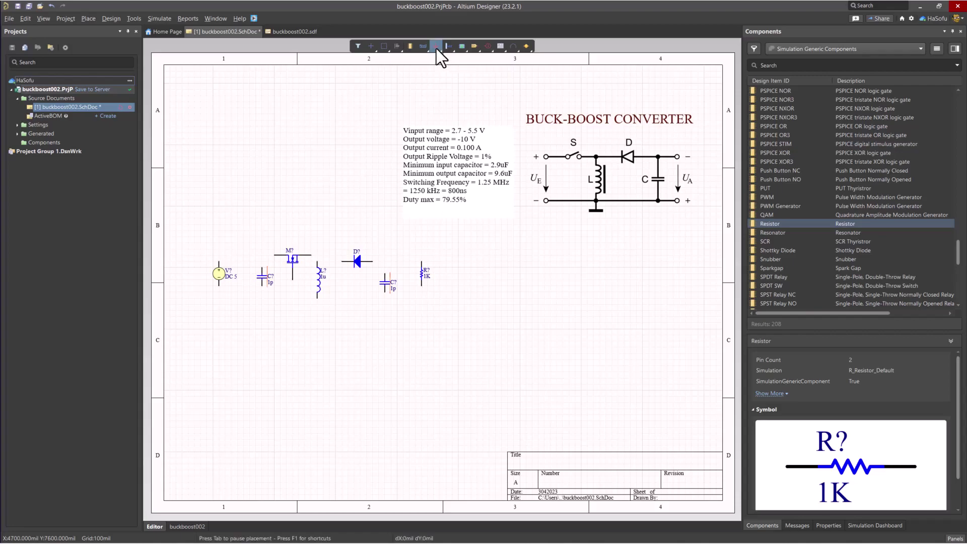
{"action": "left_click", "coordinate": [232, 334]}
{"action": "key", "text": "Escape"}
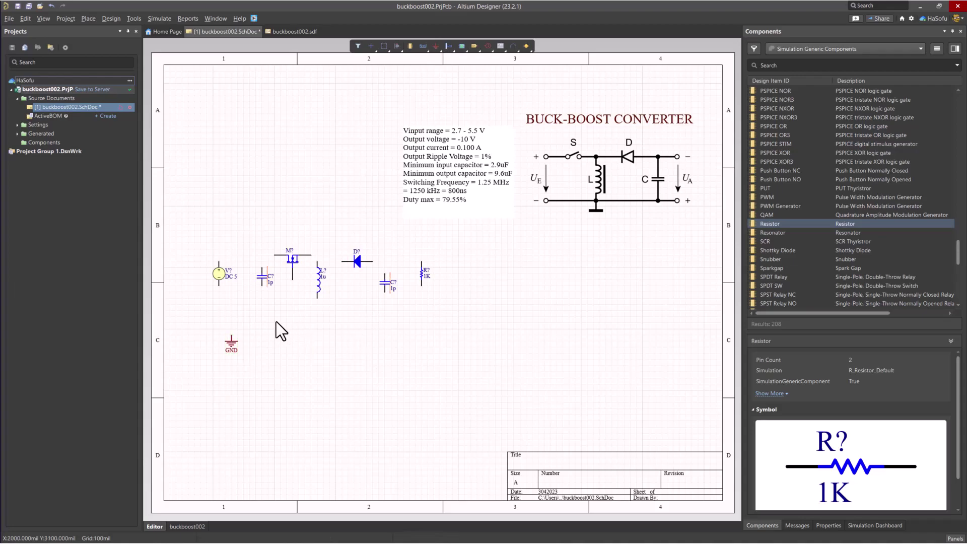
{"action": "scroll", "coordinate": [288, 273], "scroll_direction": "up", "scroll_amount": 3, "text": "ctrl"}
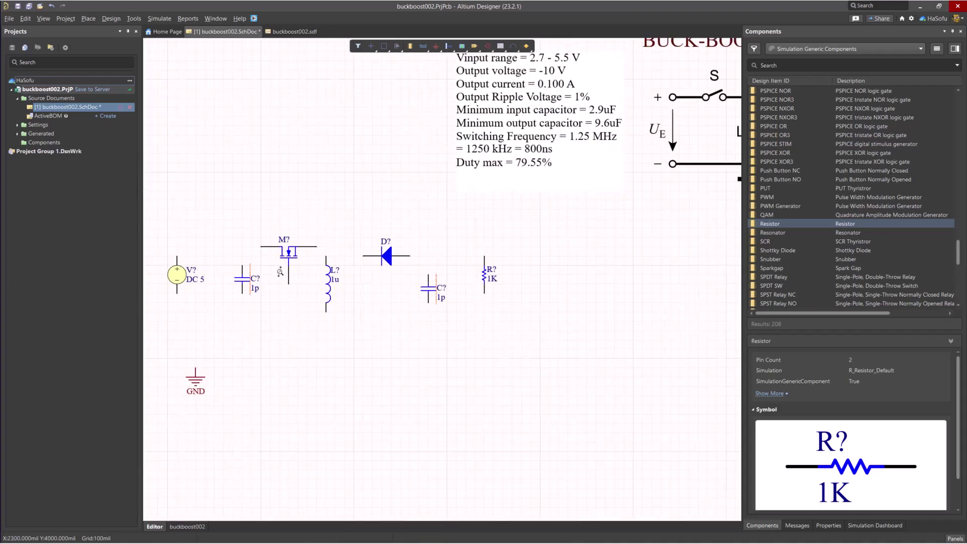
{"action": "scroll", "coordinate": [312, 262], "scroll_direction": "down", "scroll_amount": 2, "text": "ctrl"}
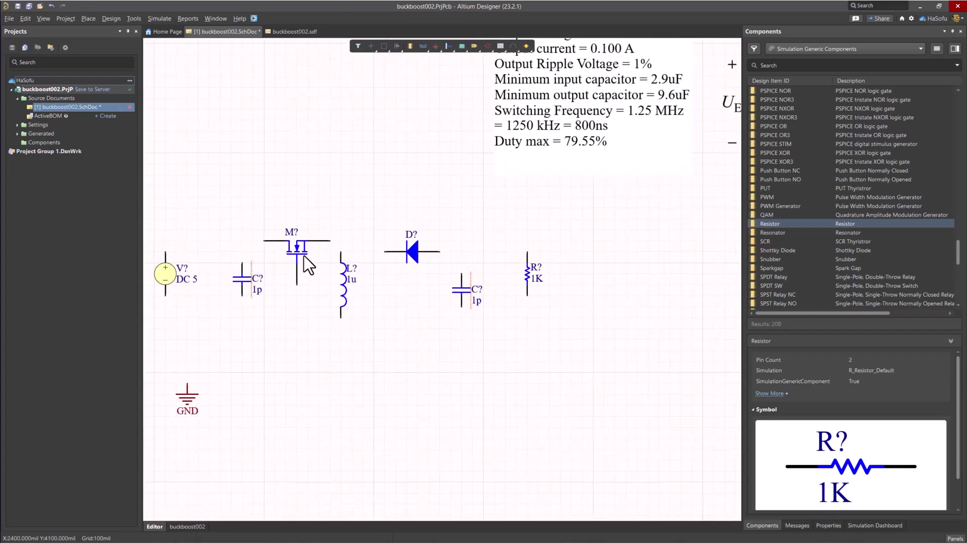
{"action": "scroll", "coordinate": [310, 263], "scroll_direction": "down", "scroll_amount": 1, "text": "ctrl"}
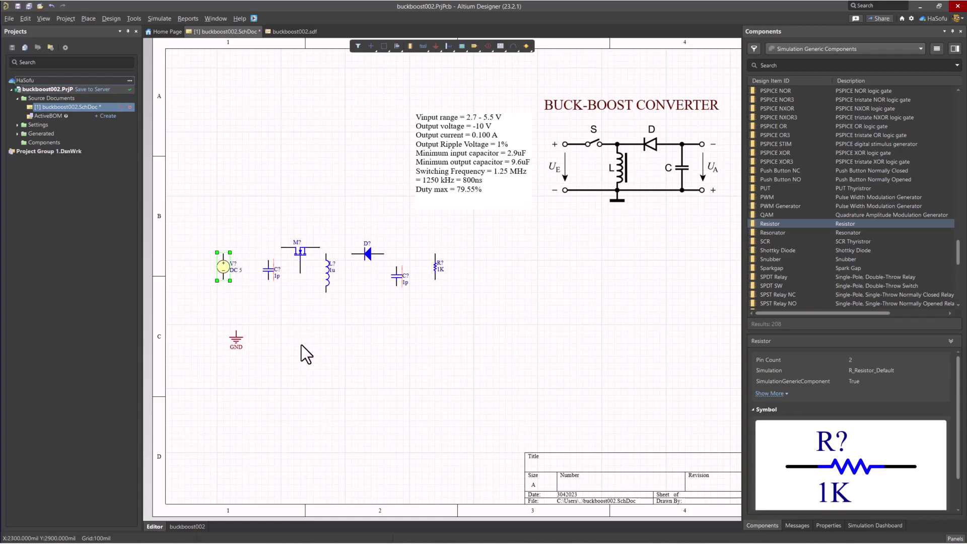
Step: Paste a copy of the DC source below the MOSFET and change its stimulus type to Pulse
{"action": "key", "text": "ctrl+v"}
{"action": "left_click", "coordinate": [300, 316]}
{"action": "double_click", "coordinate": [298, 309]}
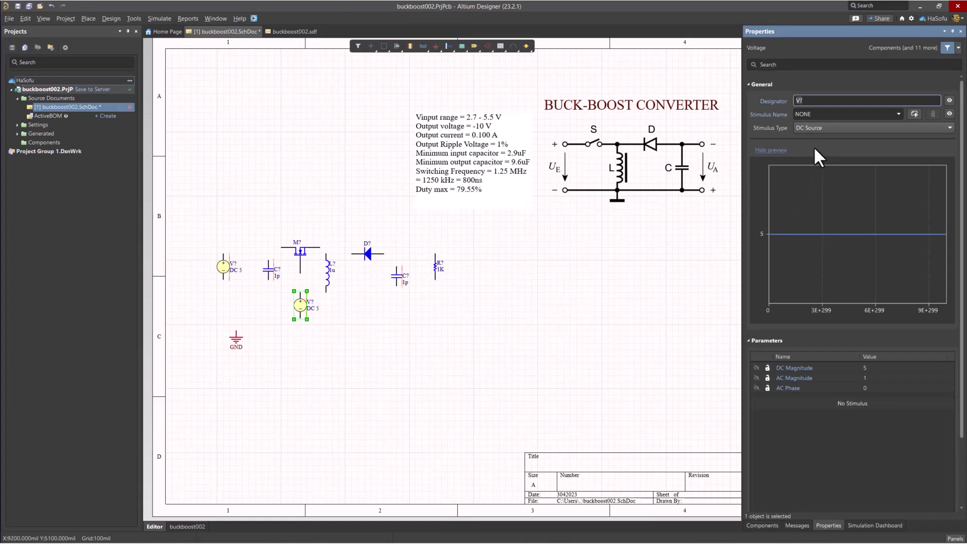
{"action": "left_click", "coordinate": [839, 126]}
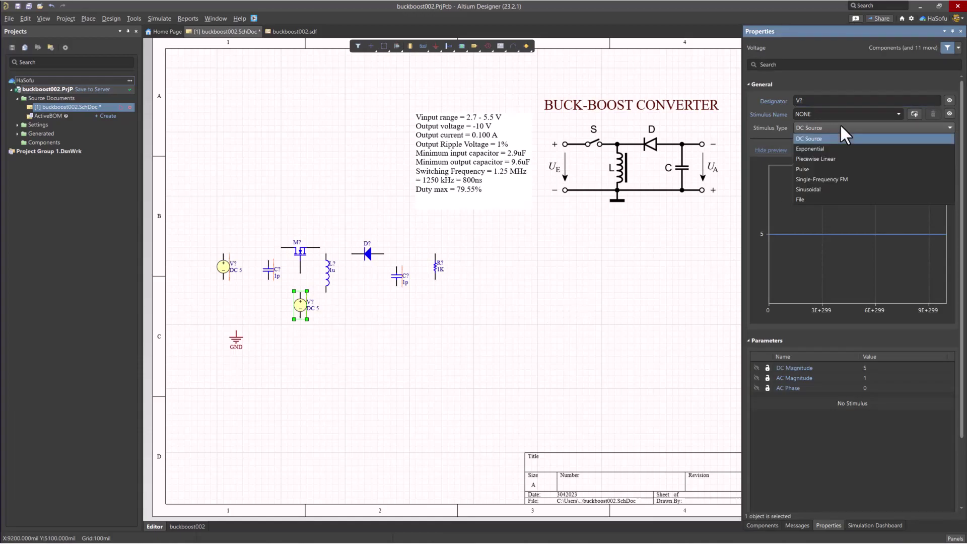
{"action": "left_click", "coordinate": [833, 169]}
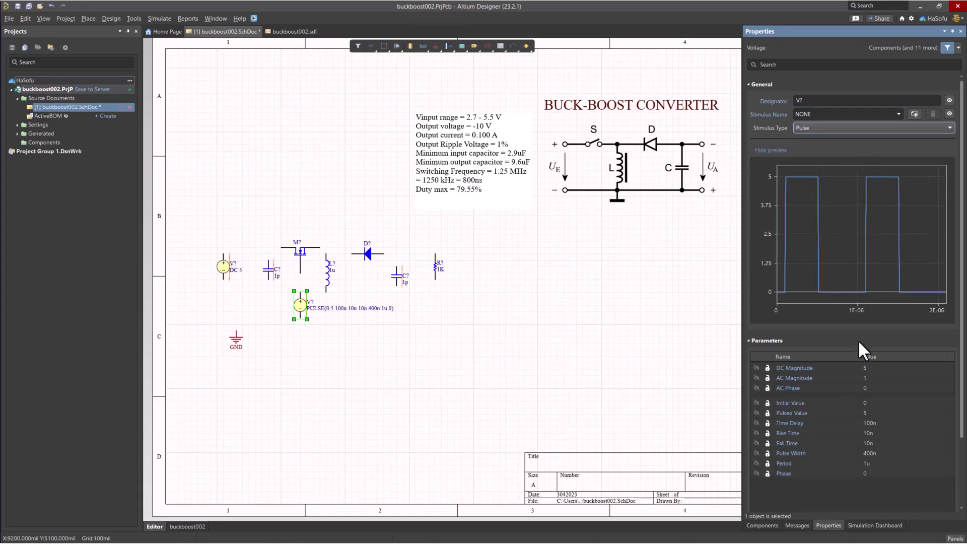
{"action": "left_click", "coordinate": [659, 337]}
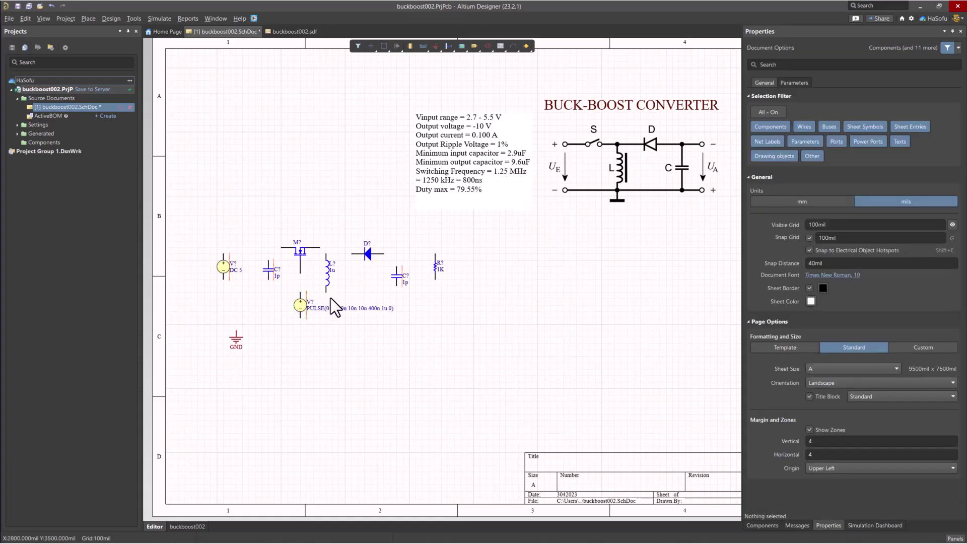
{"action": "left_click", "coordinate": [300, 306]}
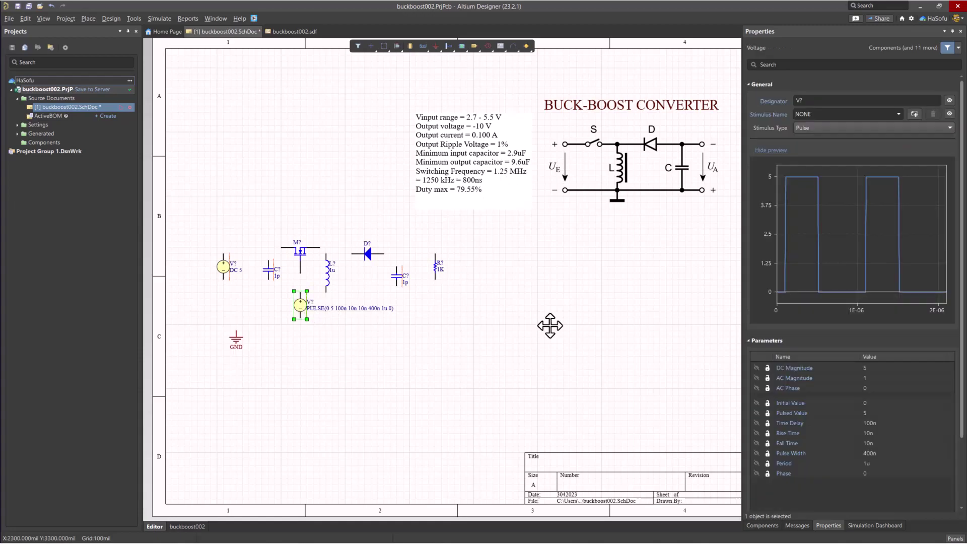
Step: Set the pulse Period to 800n, Pulse Width to 0.7955*800n and Pulsed Value to 15
{"action": "left_click", "coordinate": [885, 462]}
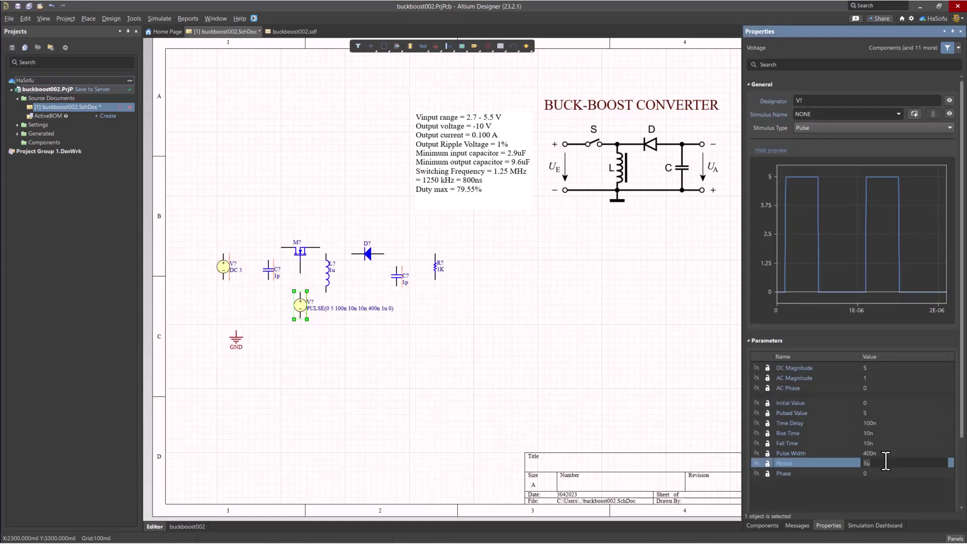
{"action": "type", "text": "800n"}
{"action": "key", "text": "Return"}
{"action": "left_click", "coordinate": [885, 451]}
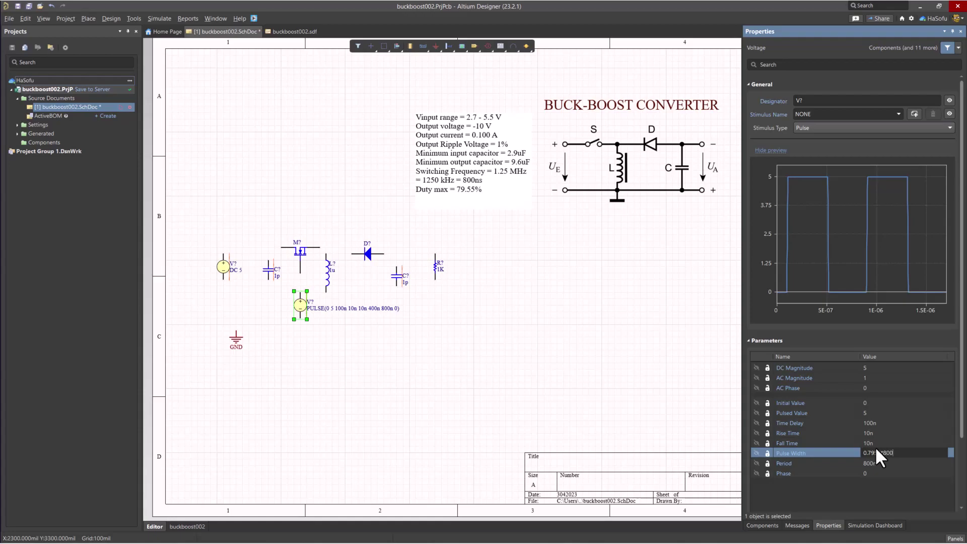
{"action": "key", "text": "Return"}
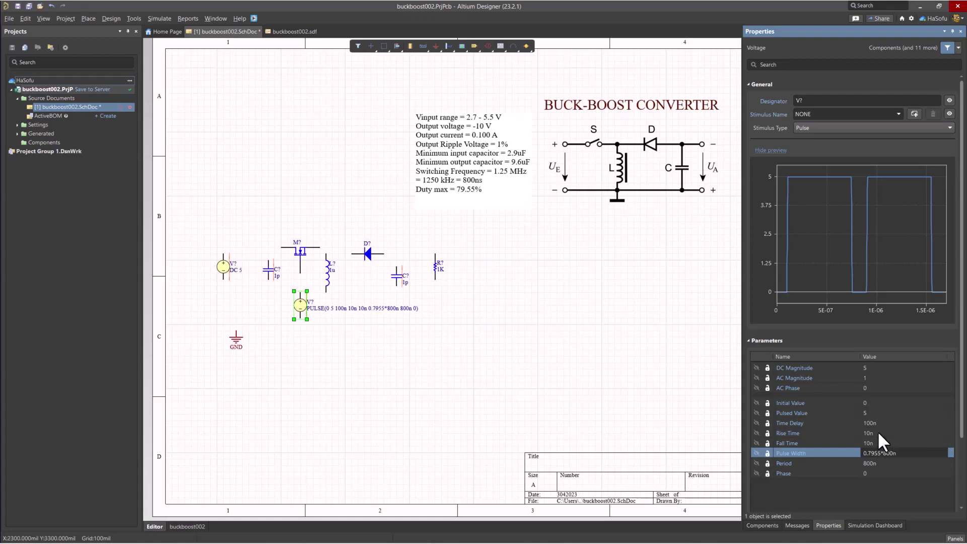
{"action": "left_click", "coordinate": [878, 369]}
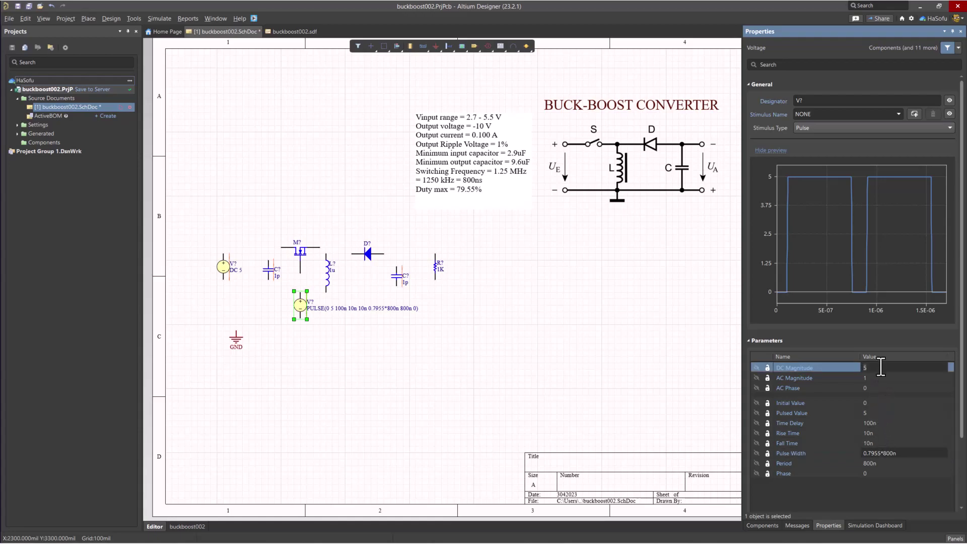
{"action": "left_click", "coordinate": [880, 411]}
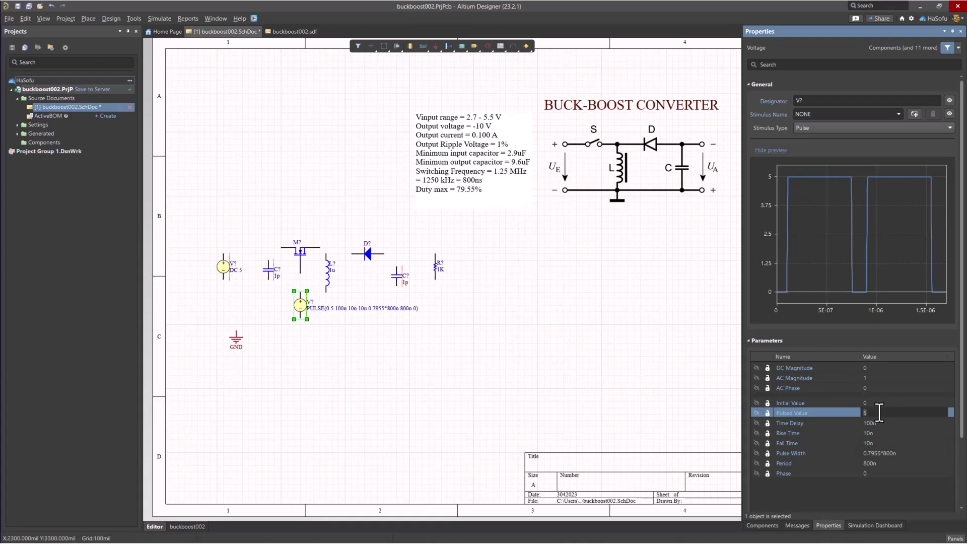
{"action": "type", "text": "15"}
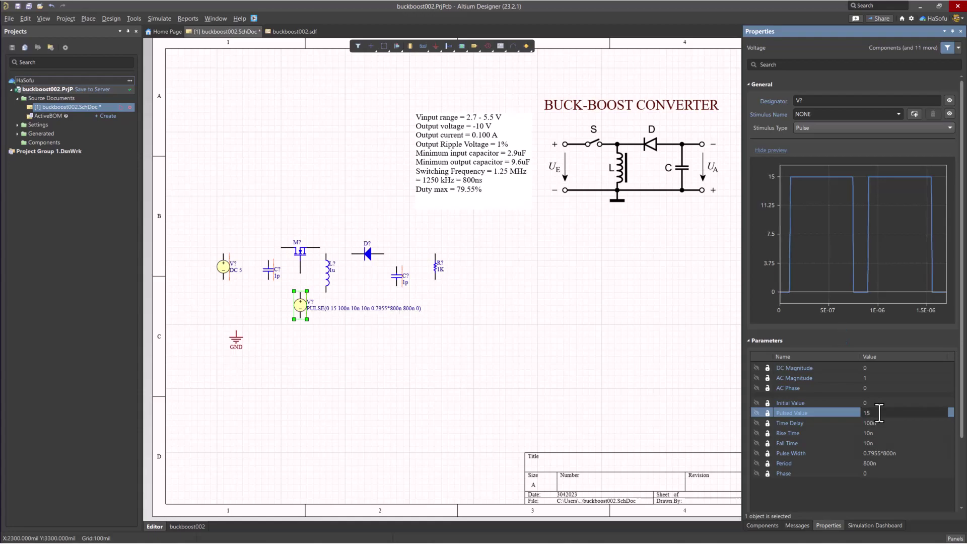
{"action": "left_click", "coordinate": [890, 433]}
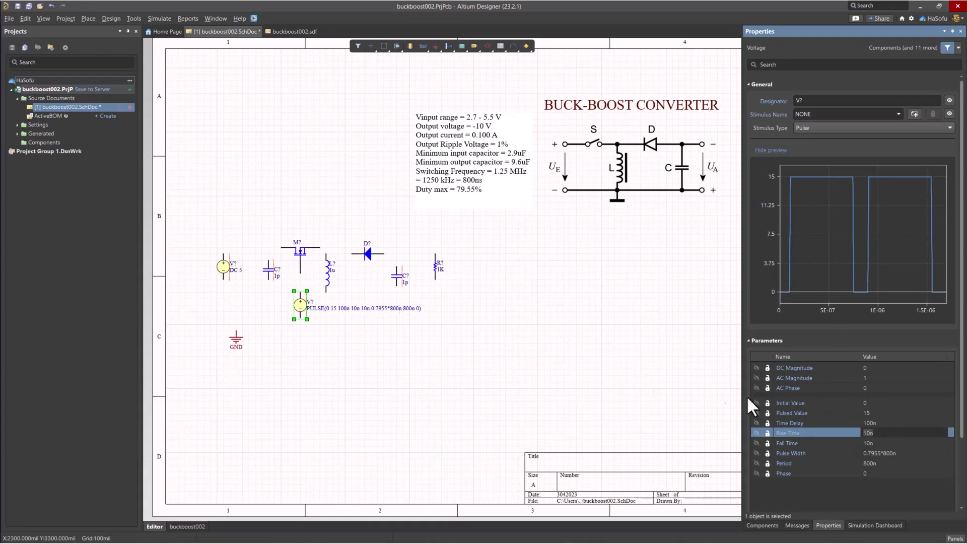
{"action": "left_click", "coordinate": [294, 343]}
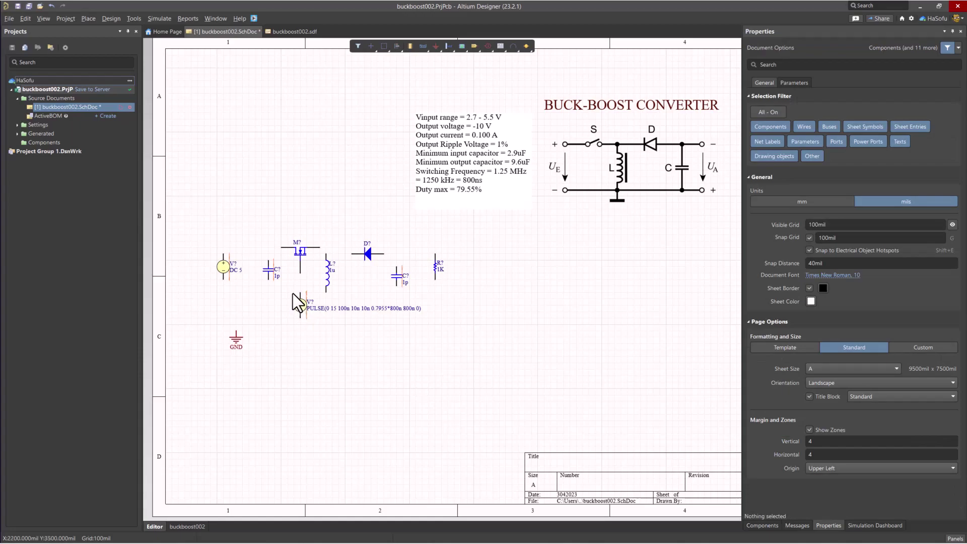
Step: Set the DC source's DC Magnitude to 2.7 V
{"action": "scroll", "coordinate": [293, 292], "scroll_direction": "up", "scroll_amount": 3, "text": "ctrl"}
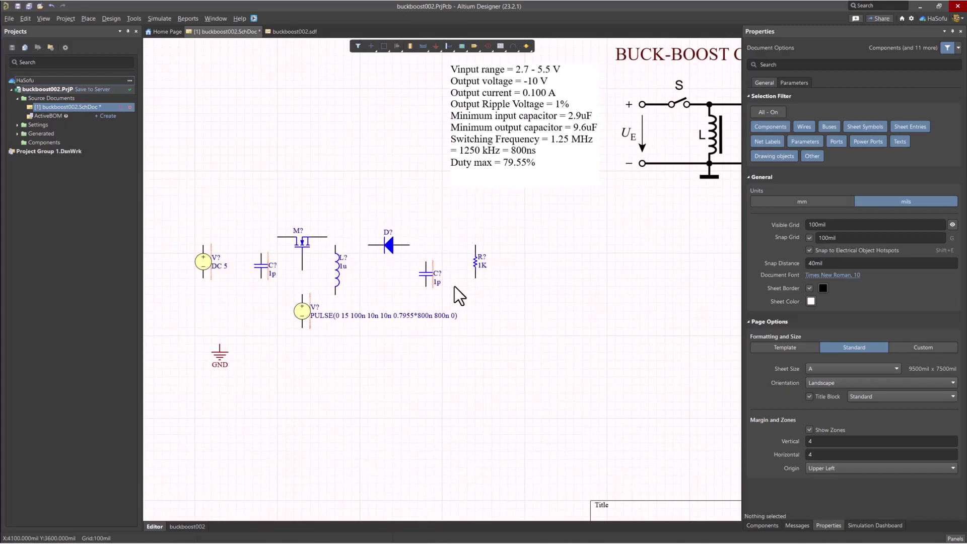
{"action": "scroll", "coordinate": [389, 287], "scroll_direction": "up", "scroll_amount": 2, "text": "ctrl"}
{"action": "scroll", "coordinate": [249, 251], "scroll_direction": "down", "scroll_amount": 2, "text": "ctrl"}
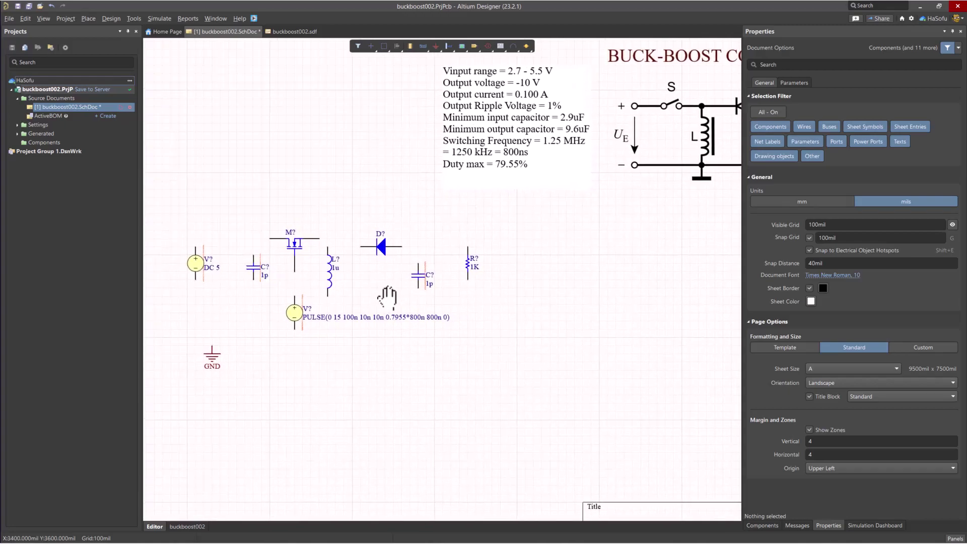
{"action": "left_click", "coordinate": [200, 267]}
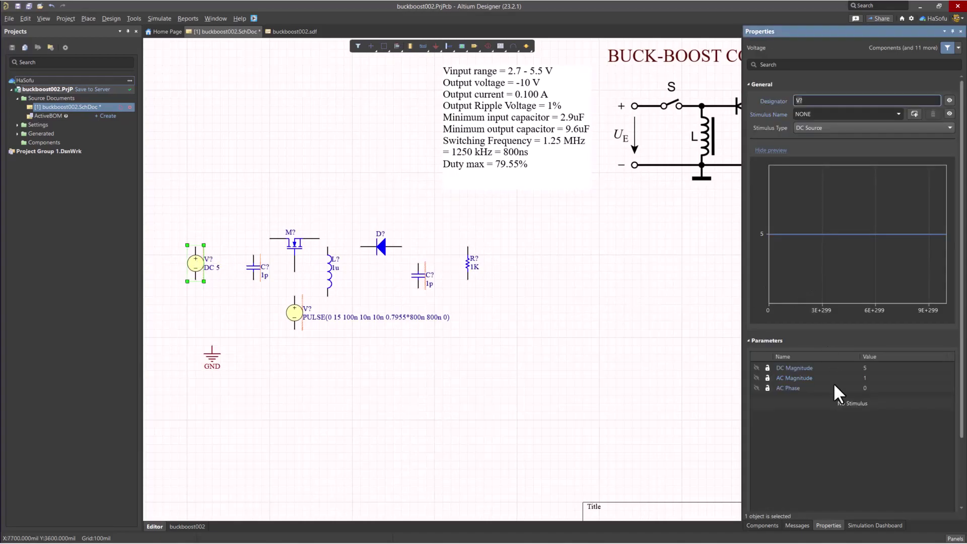
{"action": "left_click", "coordinate": [879, 368]}
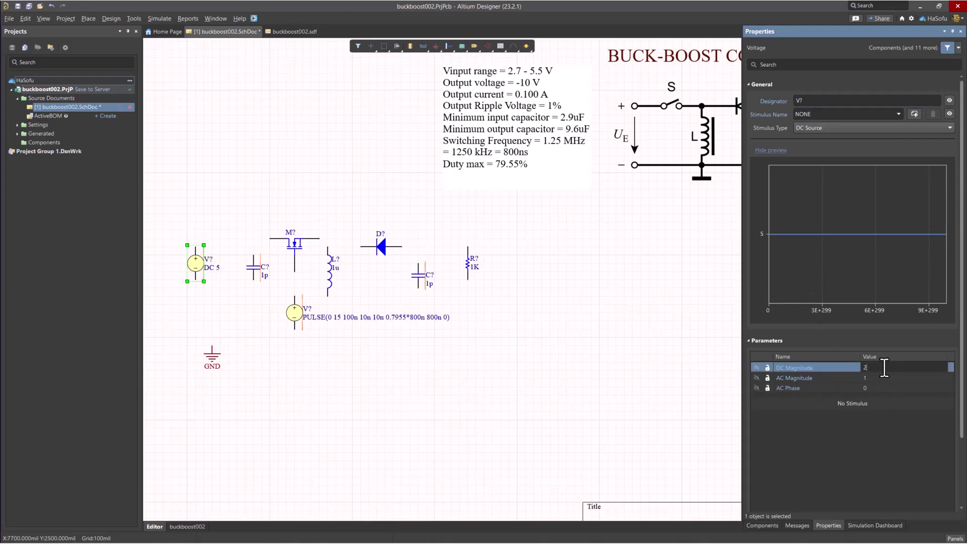
{"action": "type", "text": "2.7"}
{"action": "key", "text": "Return"}
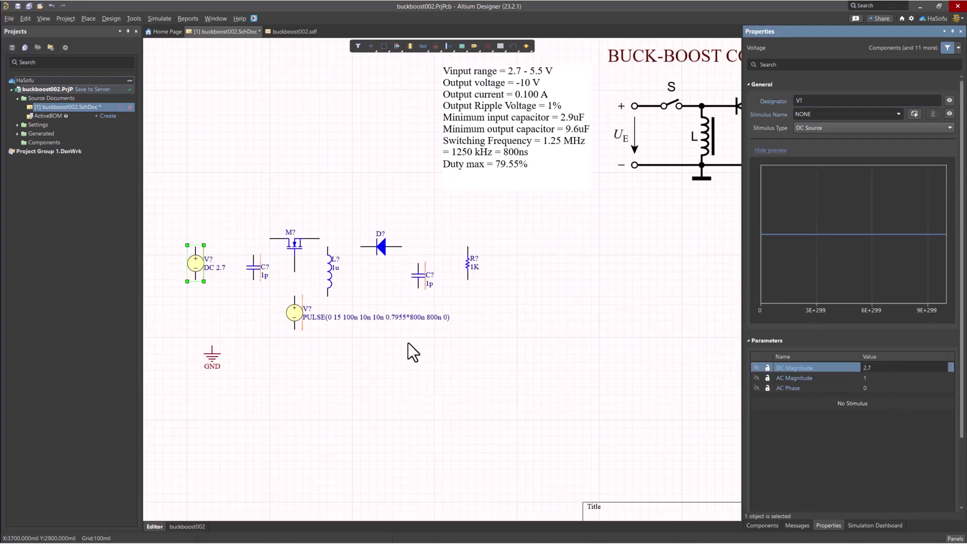
{"action": "left_click", "coordinate": [236, 171]}
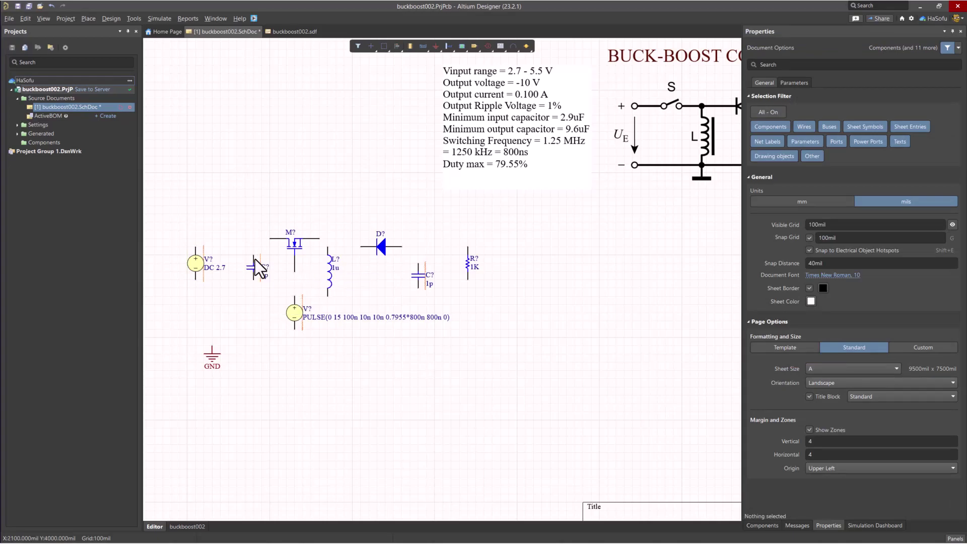
Step: Open the capacitor's Value for editing and switch to the Octopart browser
{"action": "double_click", "coordinate": [255, 267]}
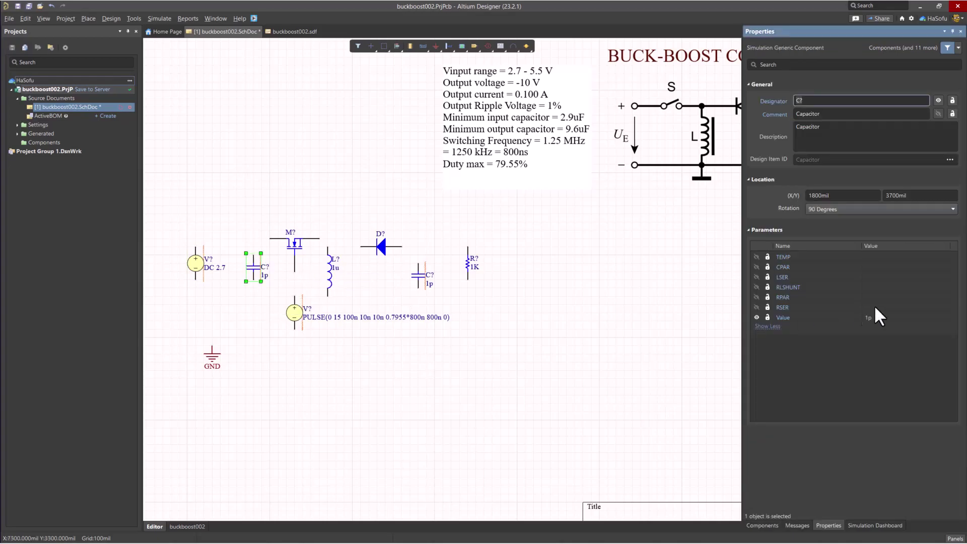
{"action": "left_click", "coordinate": [889, 318]}
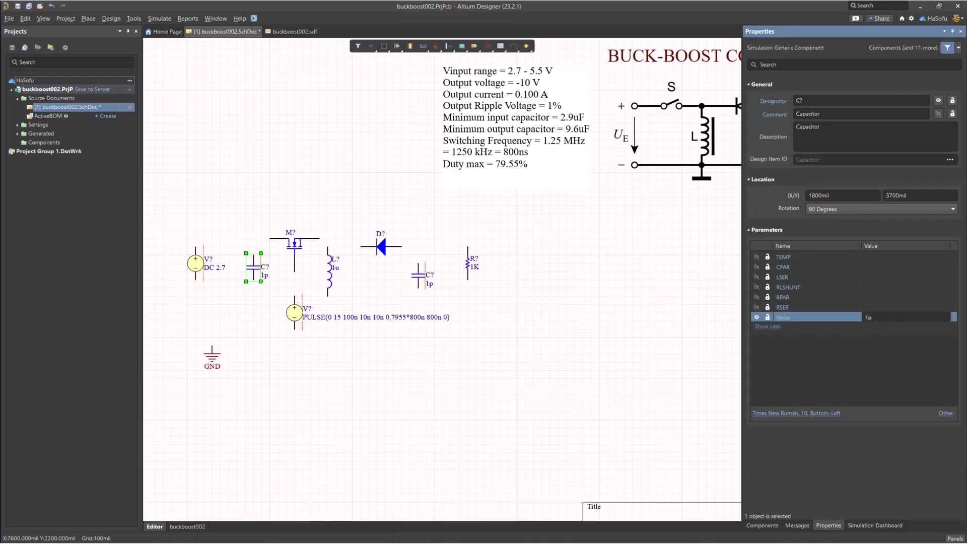
{"action": "key", "text": "alt+Tab"}
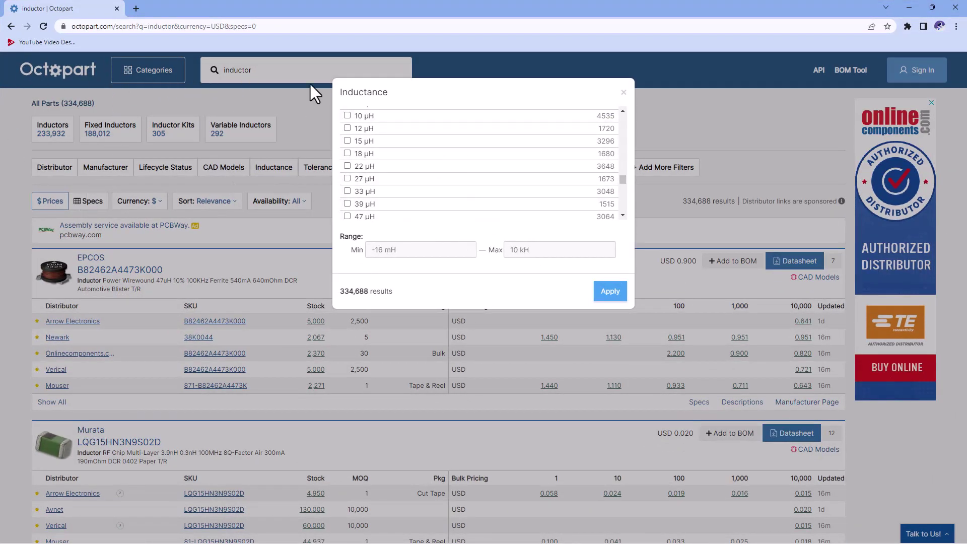
Step: Close the Inductance filter and search Octopart for 'cap' instead of inductor
{"action": "left_click", "coordinate": [624, 92]}
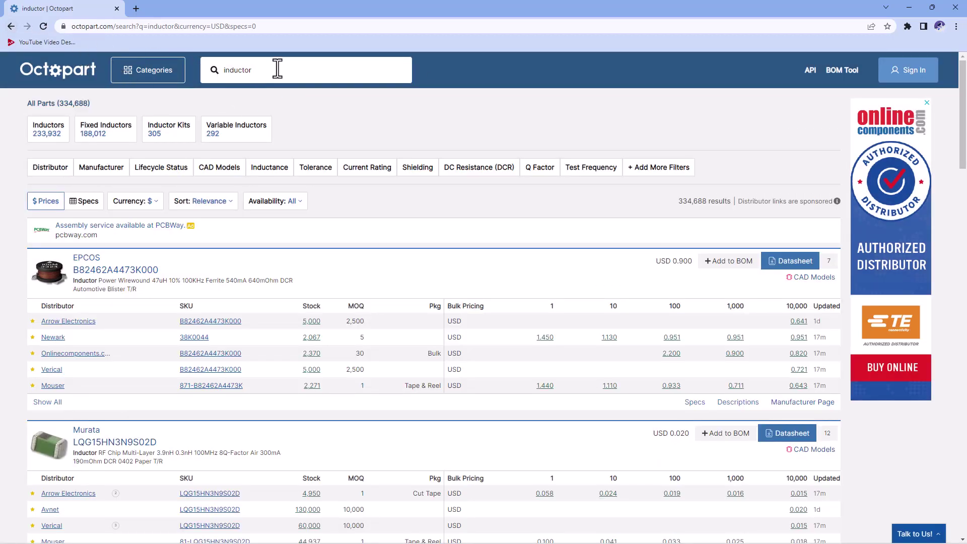
{"action": "double_click", "coordinate": [239, 70]}
{"action": "type", "text": "cap"}
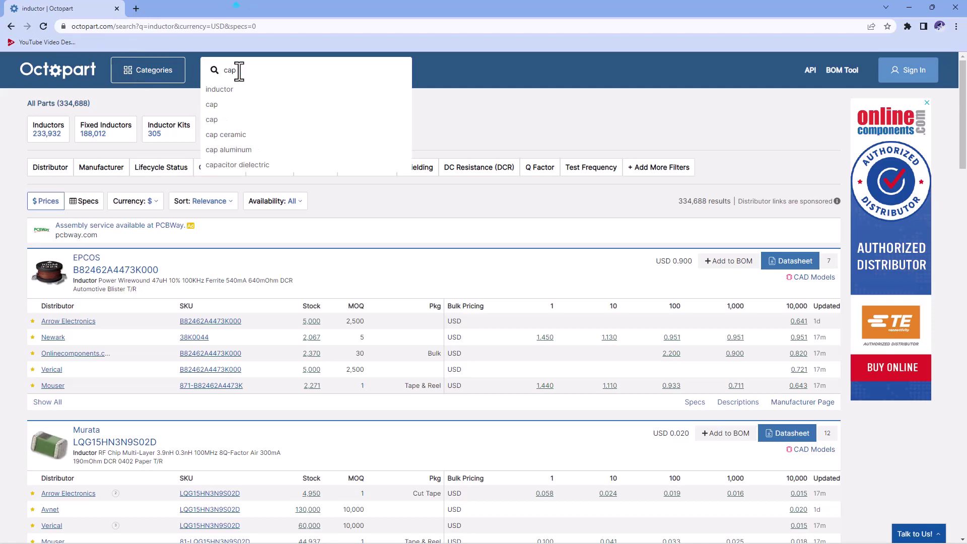
{"action": "key", "text": "Return"}
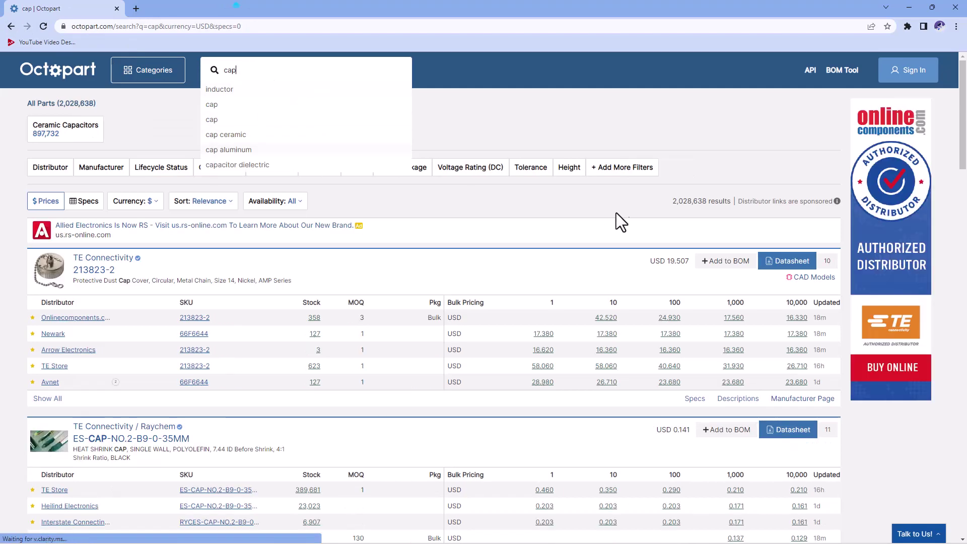
Step: Filter capacitance to 3.3 µF and 10 µF after trying 6.8 µF first
{"action": "left_click", "coordinate": [290, 168]}
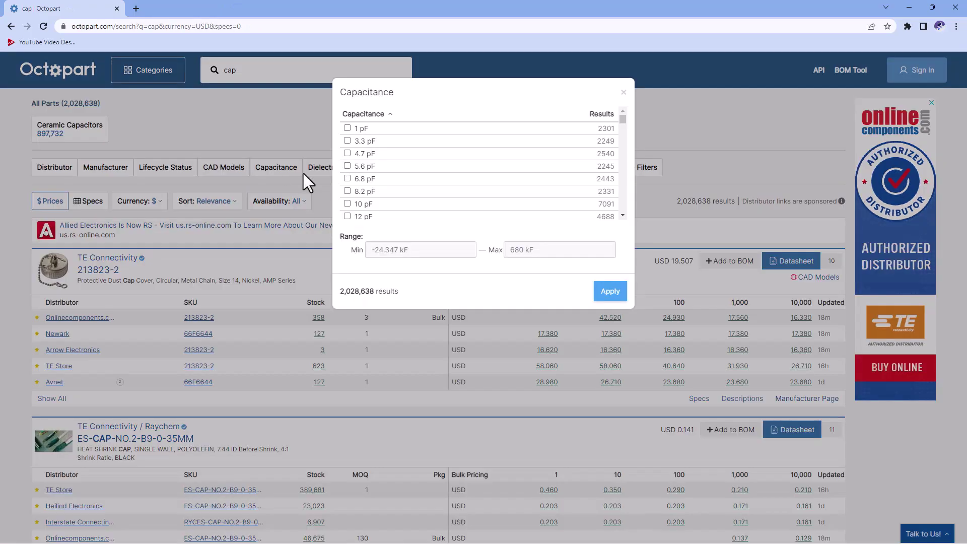
{"action": "scroll", "coordinate": [560, 171], "scroll_direction": "down", "scroll_amount": 5}
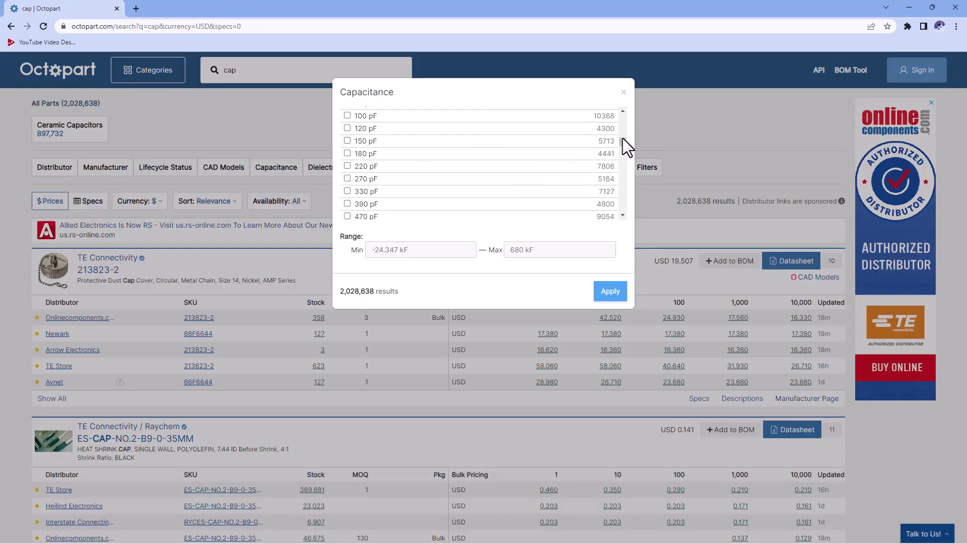
{"action": "scroll", "coordinate": [623, 146], "scroll_direction": "down", "scroll_amount": 1}
{"action": "scroll", "coordinate": [623, 151], "scroll_direction": "down", "scroll_amount": 4}
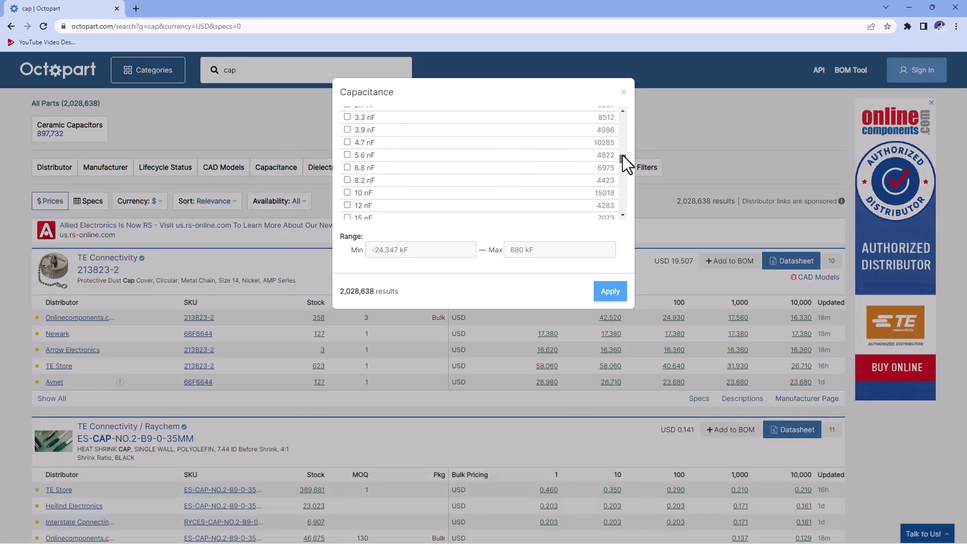
{"action": "left_click_drag", "start_coordinate": [624, 159], "coordinate": [627, 181]}
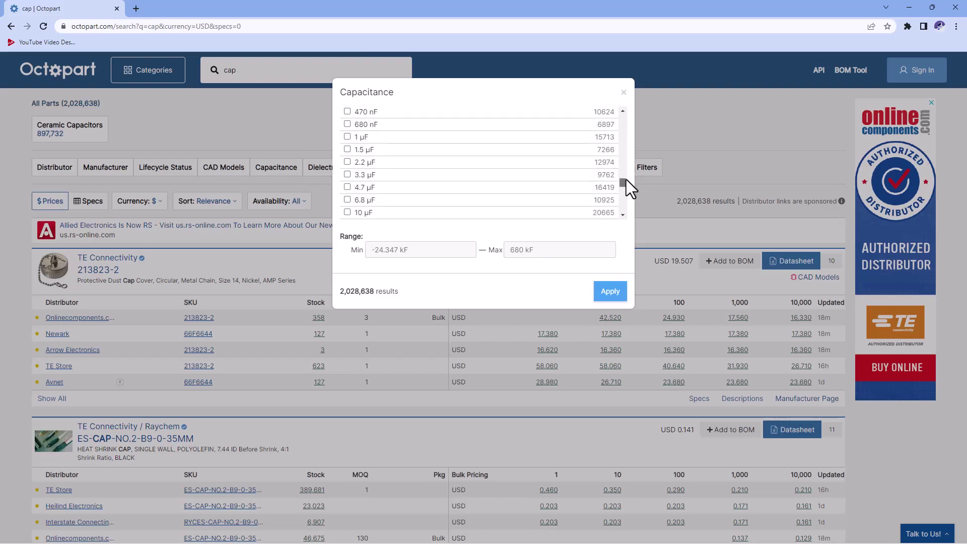
{"action": "left_click", "coordinate": [347, 200]}
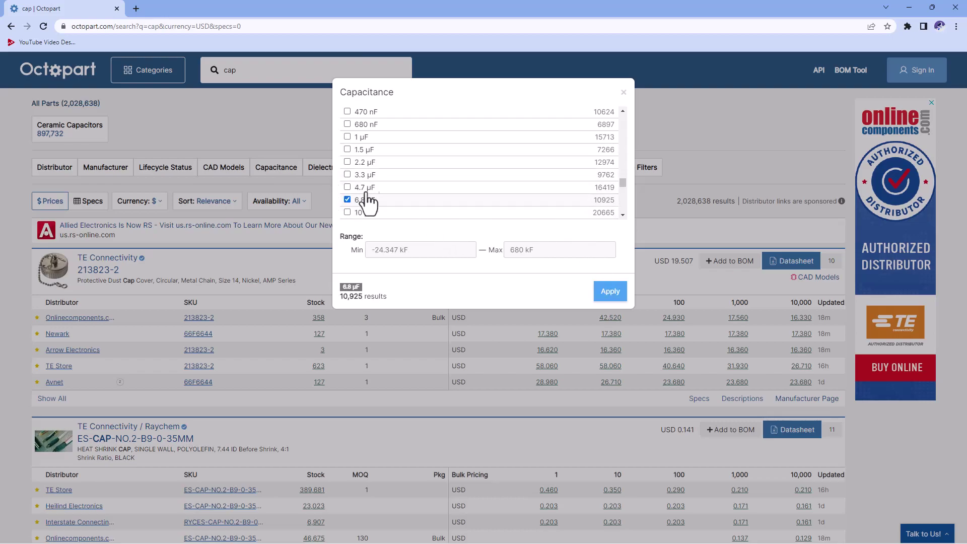
{"action": "scroll", "coordinate": [399, 189], "scroll_direction": "down", "scroll_amount": 1}
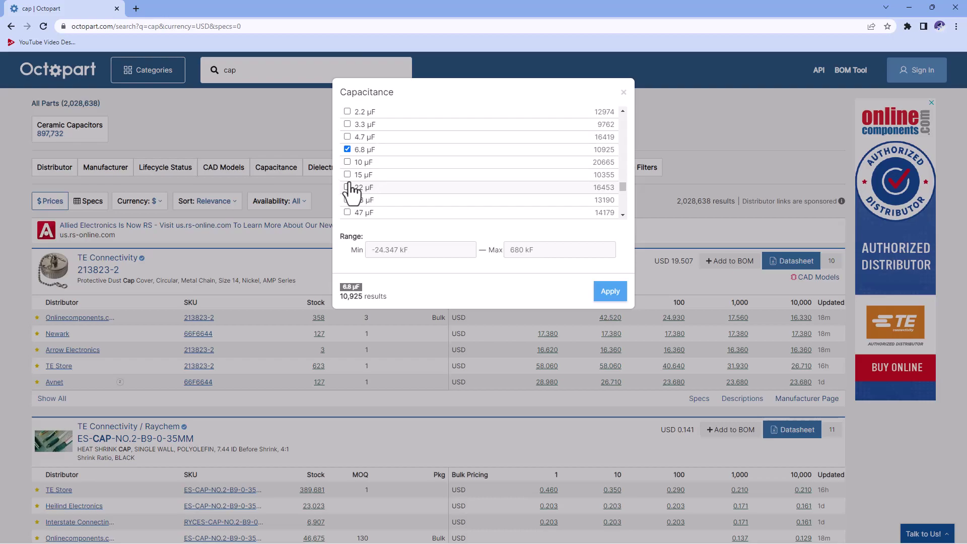
{"action": "left_click", "coordinate": [348, 150]}
{"action": "left_click", "coordinate": [347, 125]}
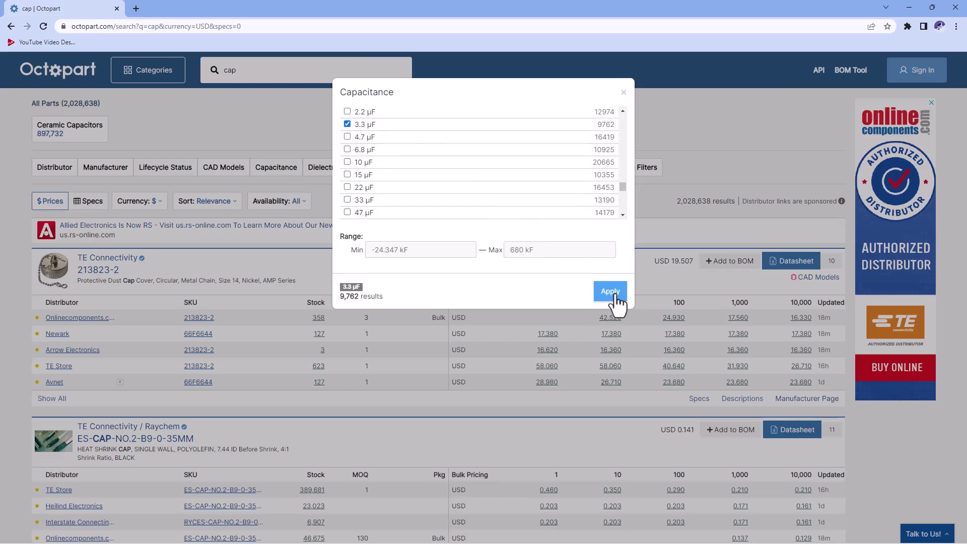
{"action": "left_click", "coordinate": [347, 163]}
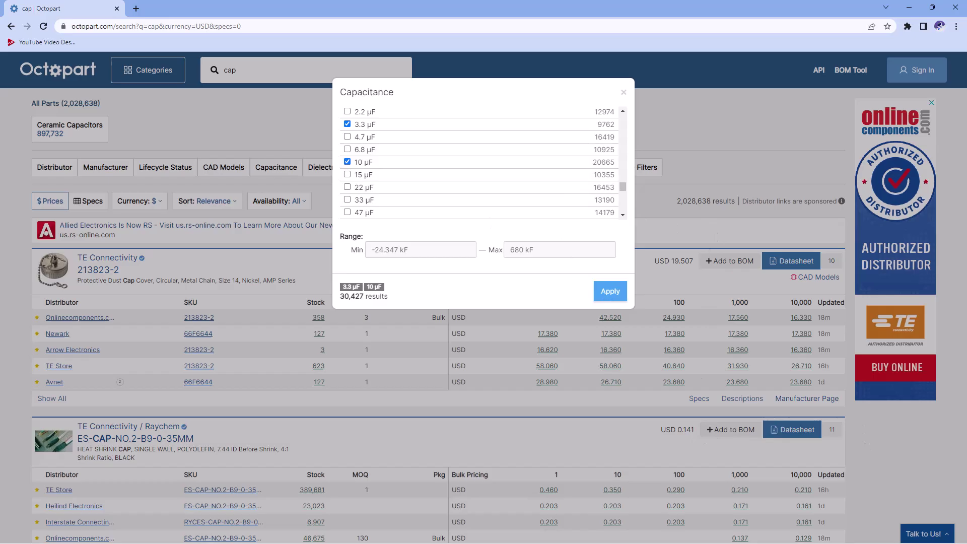
{"action": "key", "text": "alt+Tab"}
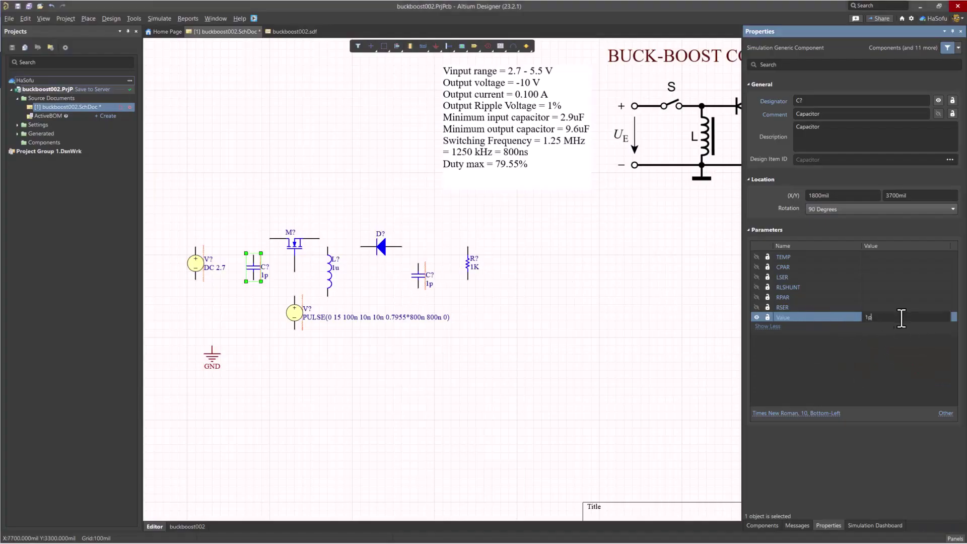
Step: Commit the input capacitor's new value and set the output capacitor to 10uF
{"action": "type", "text": "1uF"}
{"action": "key", "text": "Return"}
{"action": "left_click", "coordinate": [421, 284]}
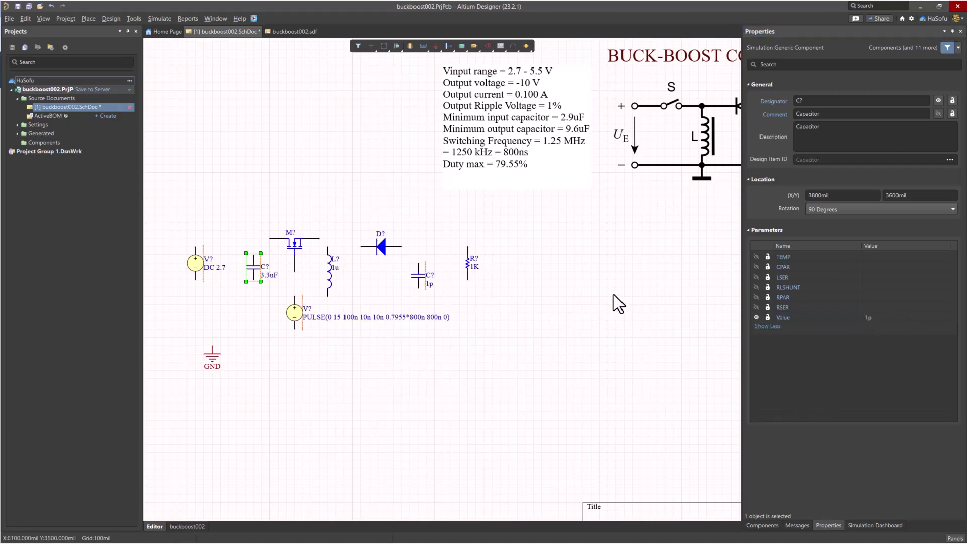
{"action": "left_click", "coordinate": [885, 317]}
{"action": "type", "text": "10uF"}
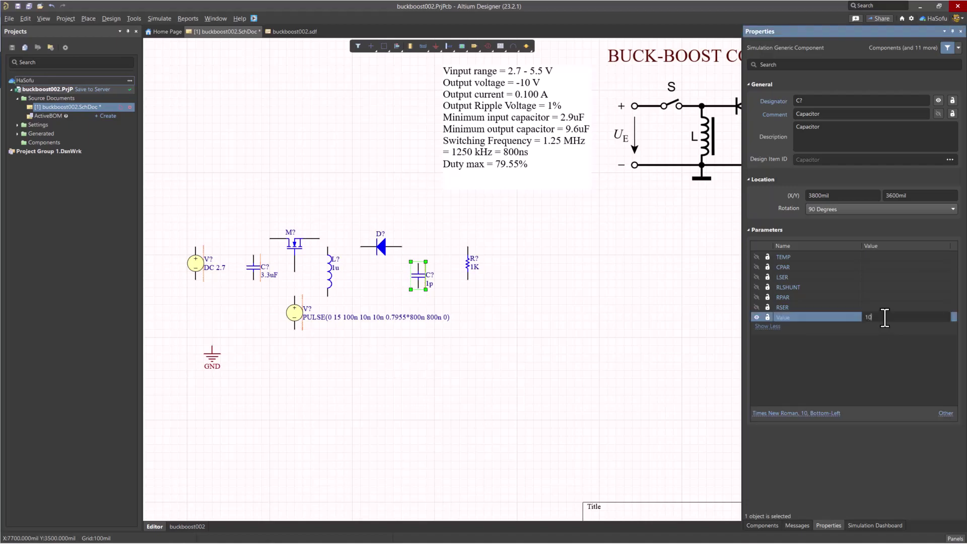
{"action": "key", "text": "Return"}
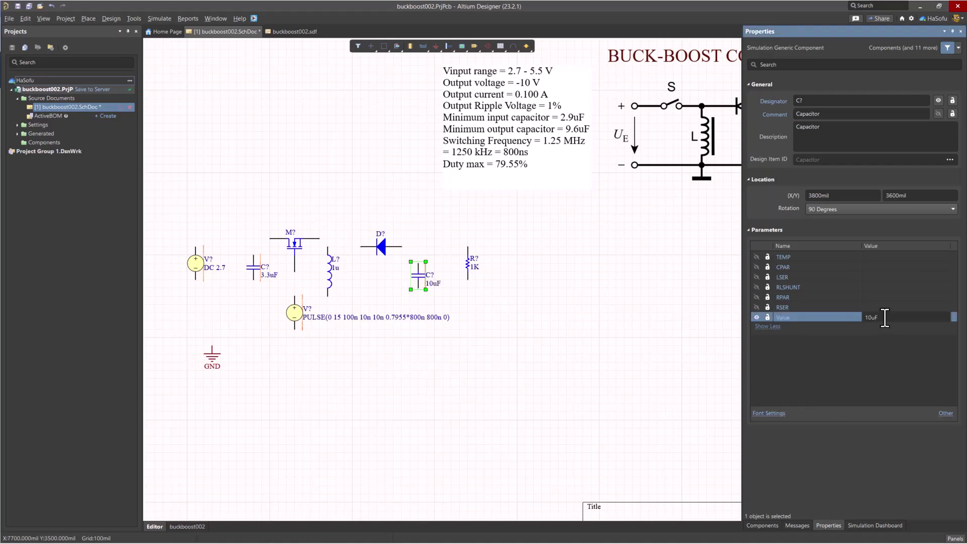
{"action": "left_click", "coordinate": [537, 308]}
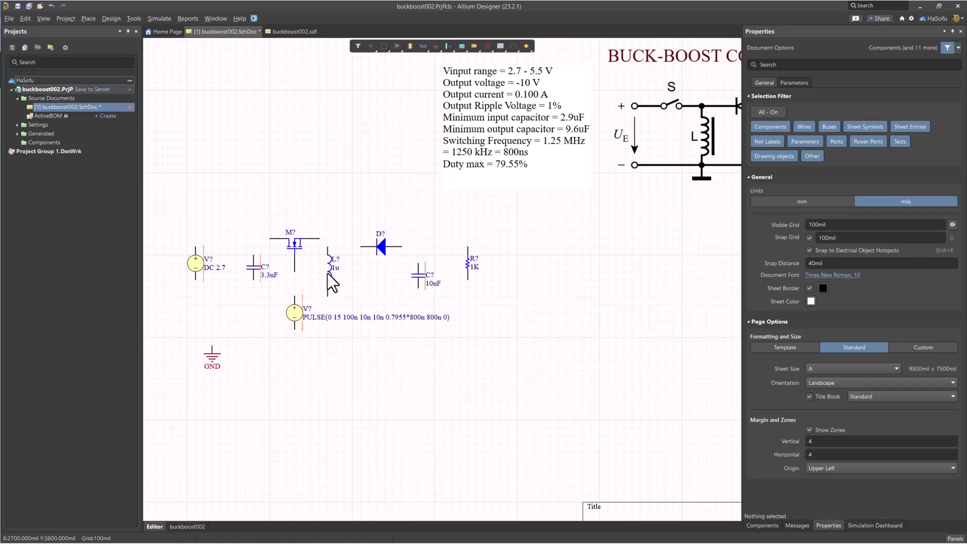
Step: Set the inductor L? value to 15uH
{"action": "left_click", "coordinate": [328, 272]}
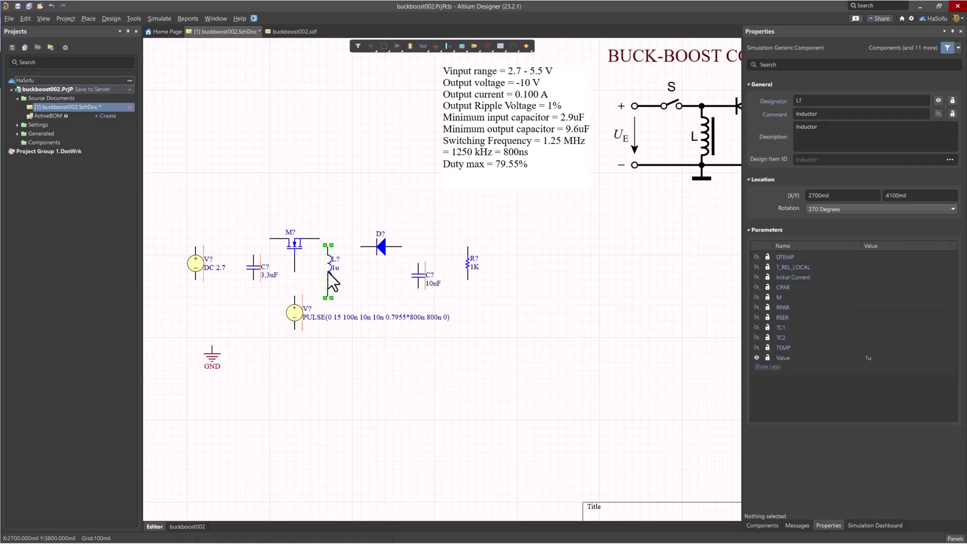
{"action": "left_click", "coordinate": [880, 357]}
{"action": "type", "text": "15"}
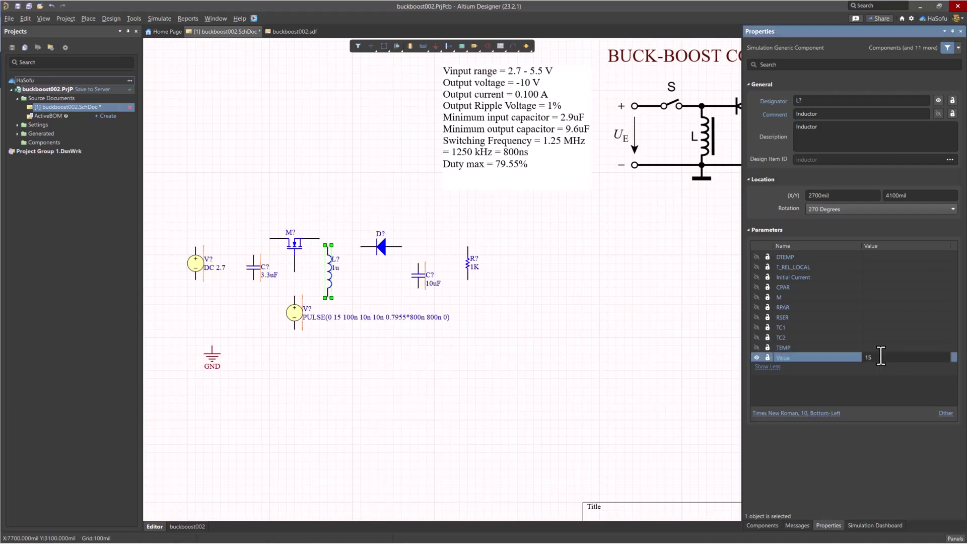
{"action": "type", "text": "uH"}
{"action": "key", "text": "Return"}
{"action": "left_click", "coordinate": [497, 236]}
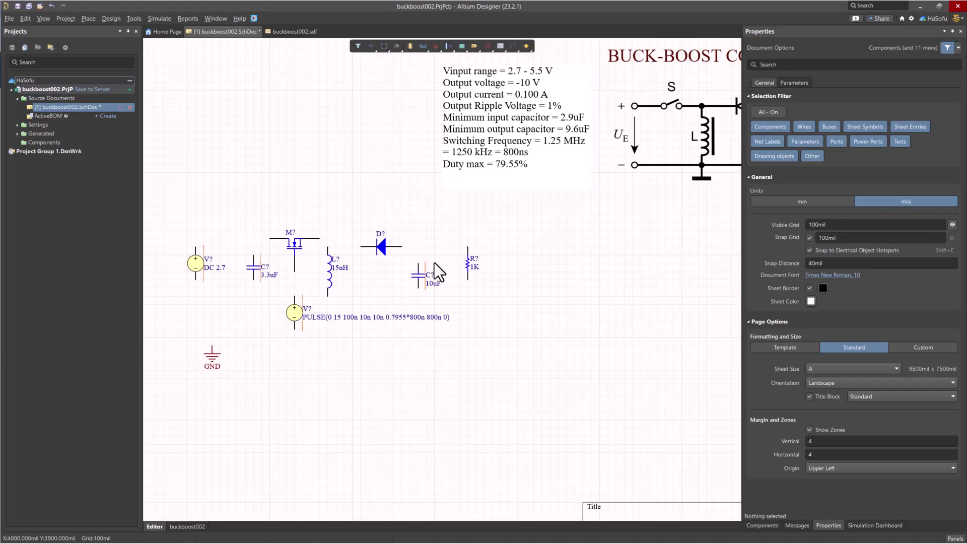
Step: Change resistor R? value from 1K to 100
{"action": "left_click", "coordinate": [470, 272]}
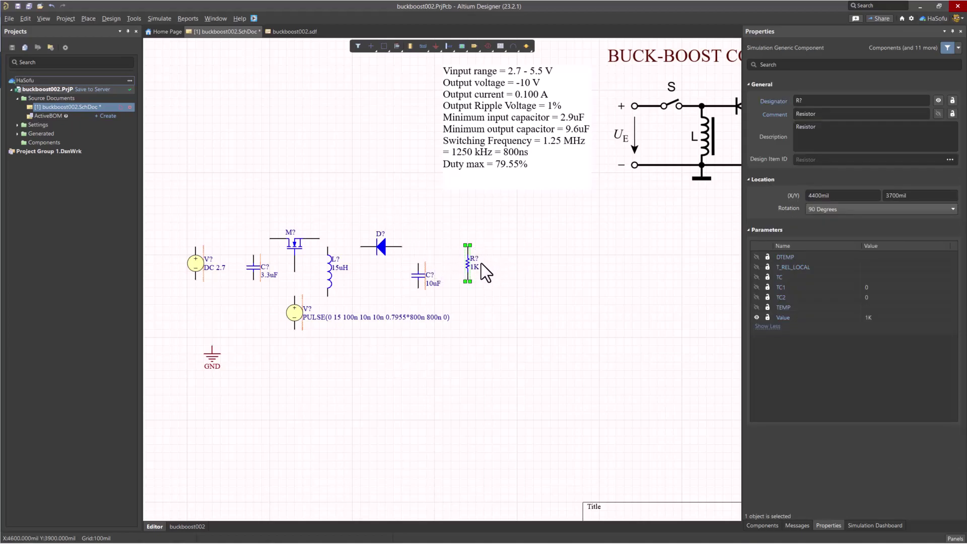
{"action": "left_click", "coordinate": [894, 318]}
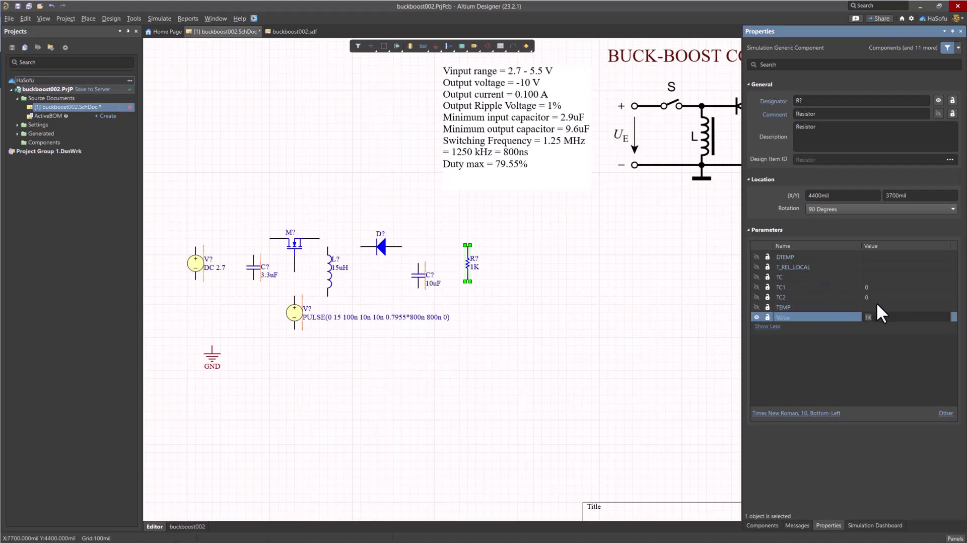
{"action": "type", "text": "100"}
{"action": "key", "text": "Return"}
{"action": "left_click", "coordinate": [539, 281]}
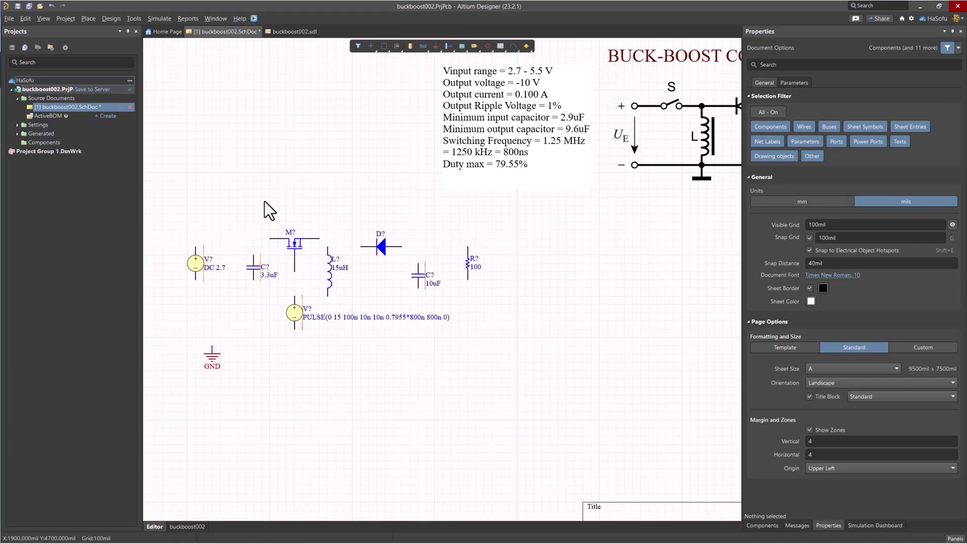
Step: Select the diode and scroll through its simulation parameters
{"action": "left_click", "coordinate": [379, 245]}
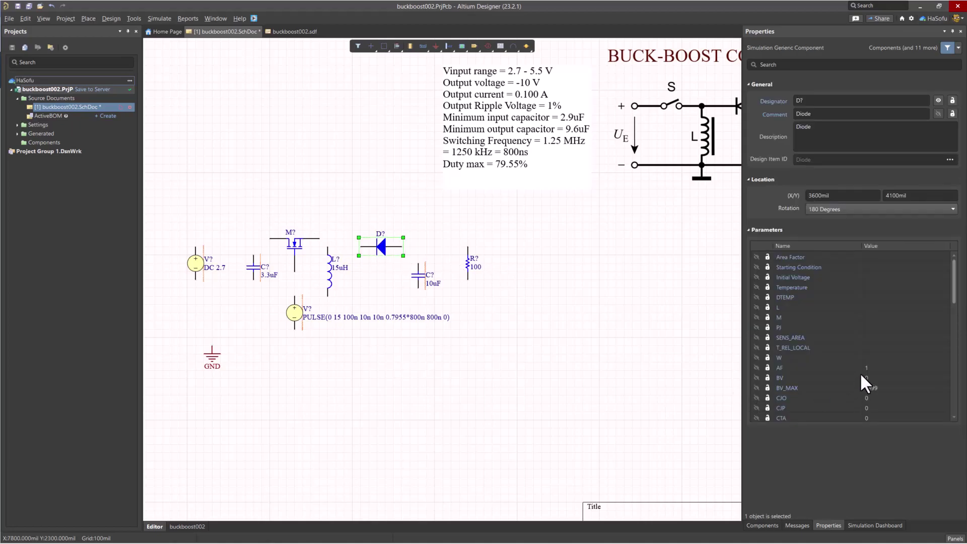
{"action": "left_click", "coordinate": [956, 273]}
{"action": "left_click_drag", "start_coordinate": [957, 282], "coordinate": [951, 303]}
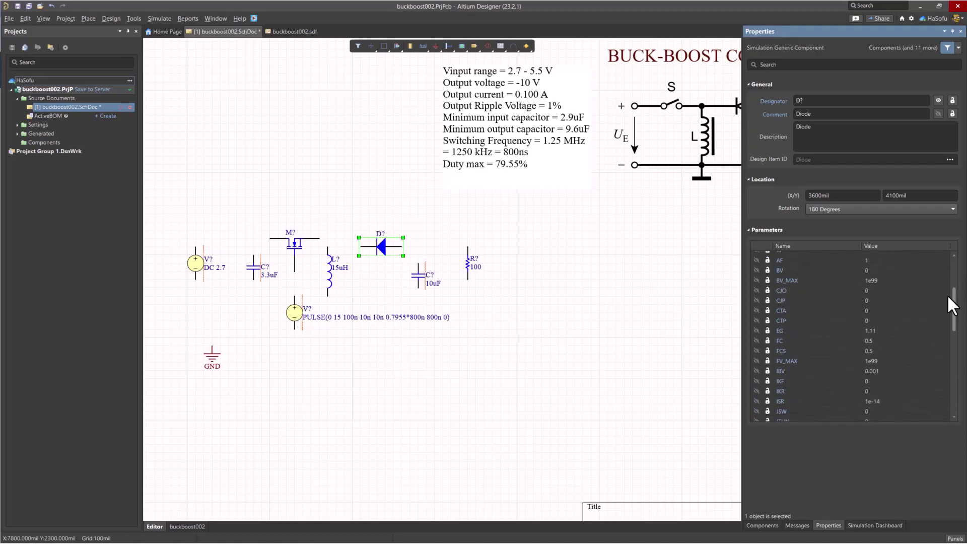
{"action": "left_click", "coordinate": [395, 190]}
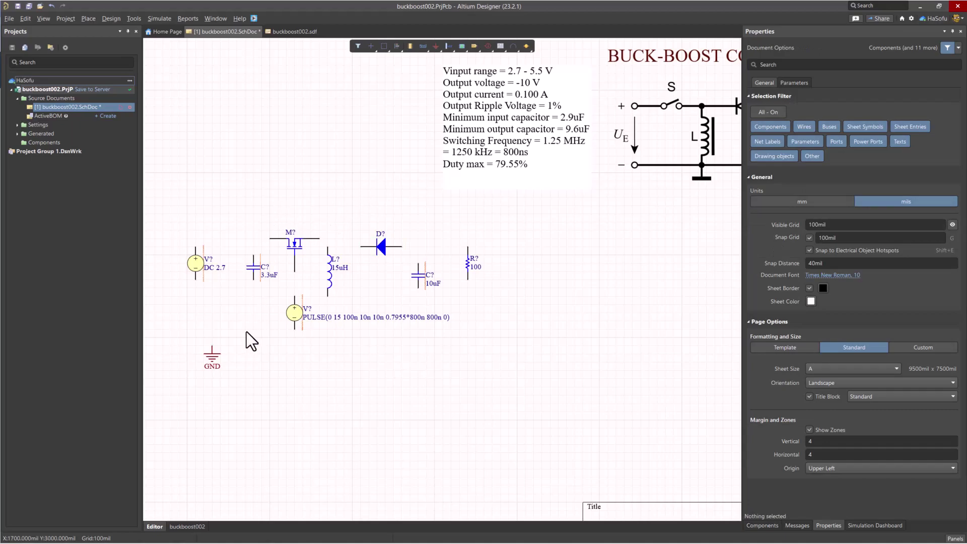
Step: Wire the DC source's bottom terminal down to GND
{"action": "key", "text": "ctrl+w"}
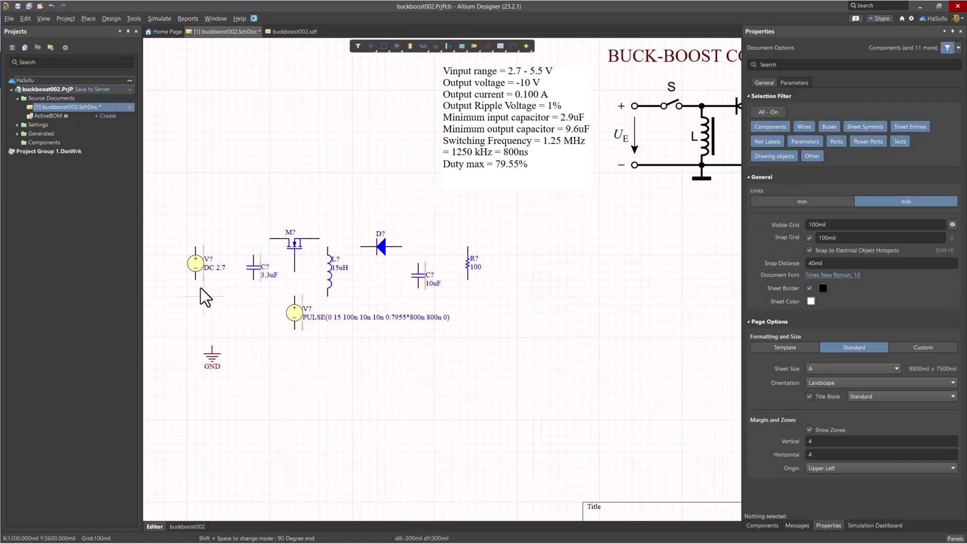
{"action": "left_click", "coordinate": [196, 280]}
{"action": "left_click", "coordinate": [214, 319]}
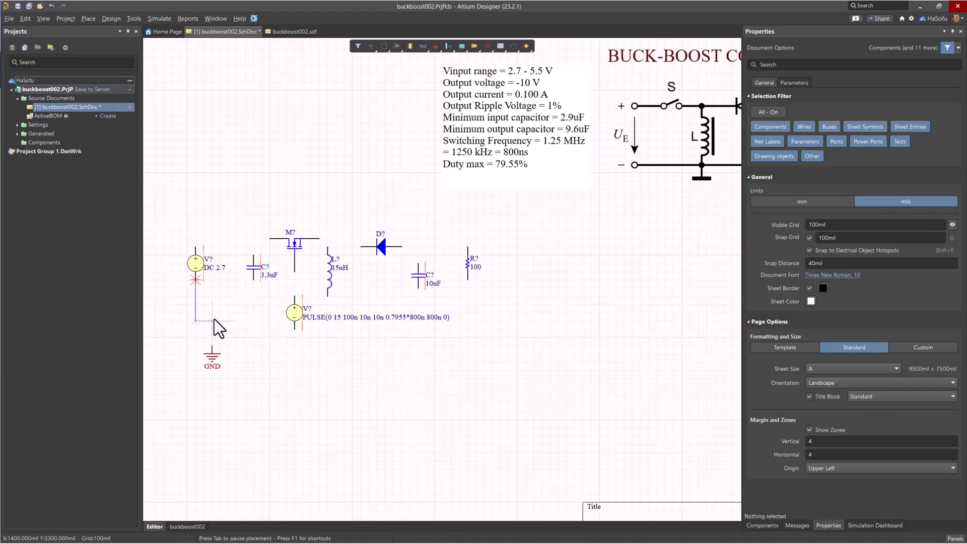
{"action": "left_click", "coordinate": [213, 343]}
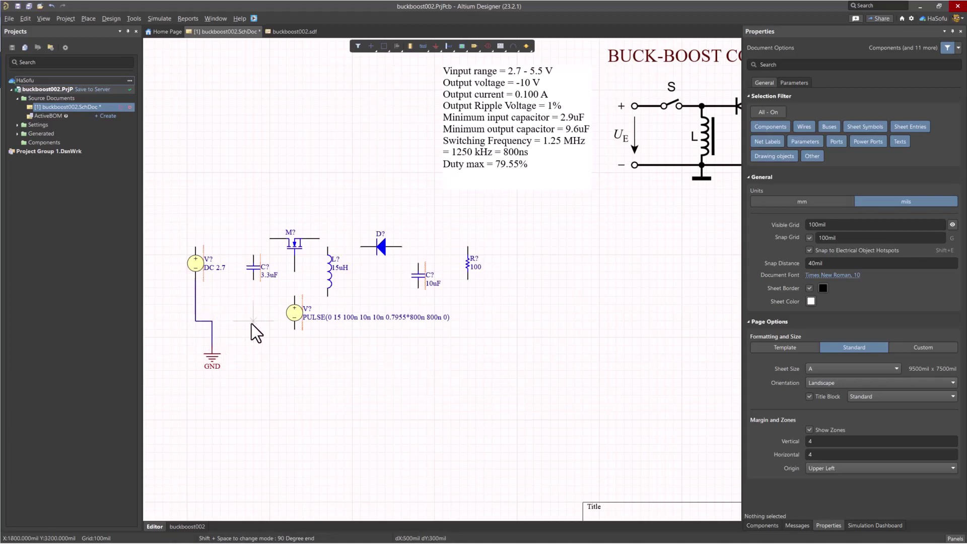
{"action": "key", "text": "Escape"}
Step: Run plain wires from the DC source's top through the MOSFET and diode to the resistor's top
{"action": "left_click", "coordinate": [426, 47]}
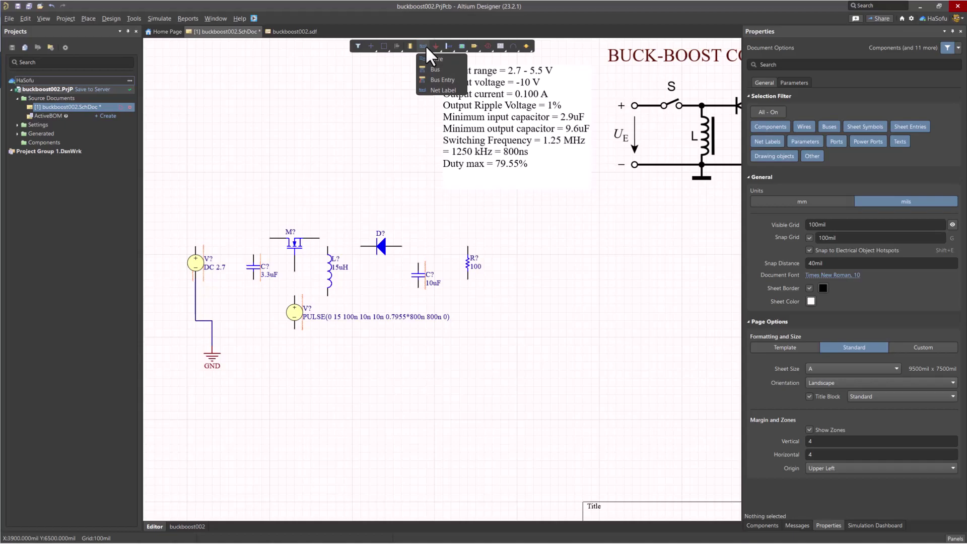
{"action": "left_click", "coordinate": [443, 59]}
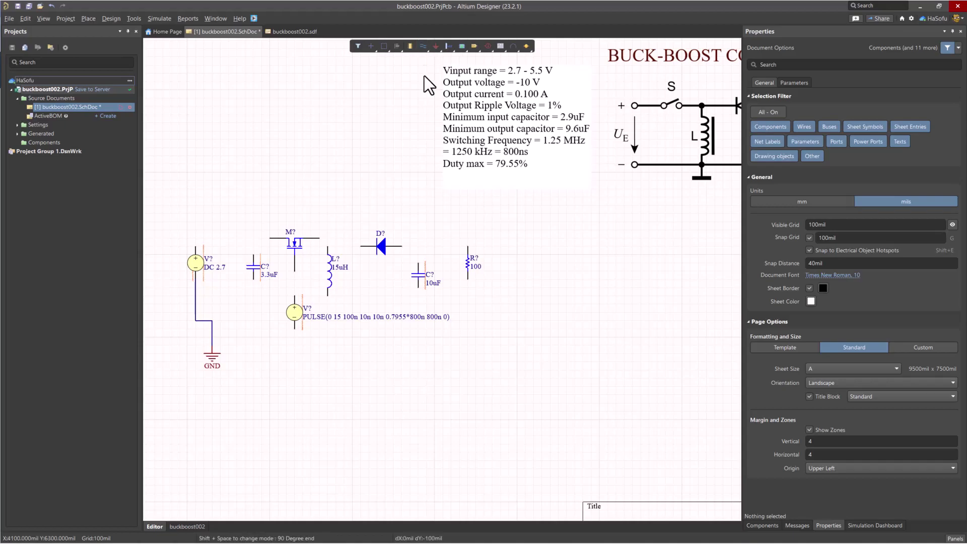
{"action": "left_click", "coordinate": [196, 246]}
{"action": "left_click", "coordinate": [270, 237]}
{"action": "left_click", "coordinate": [319, 237]}
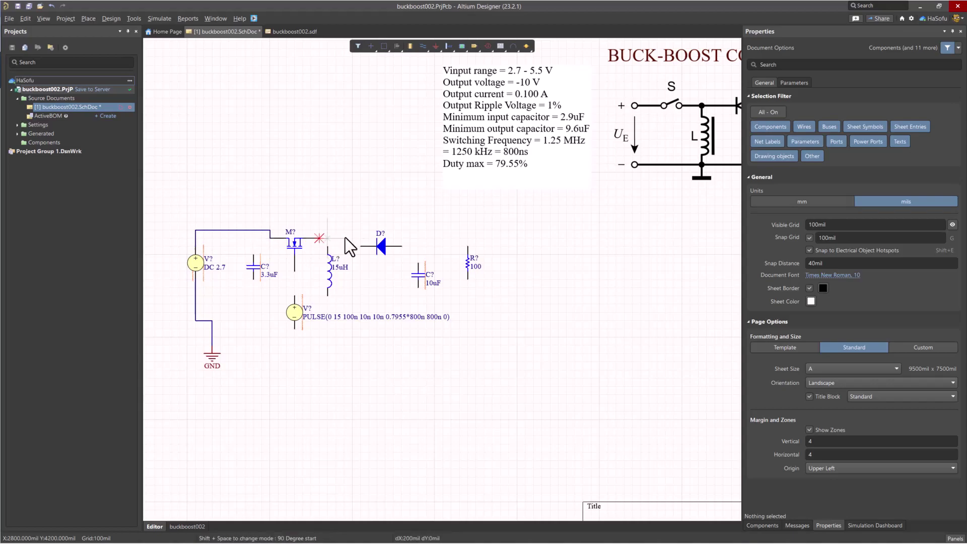
{"action": "left_click", "coordinate": [362, 245]}
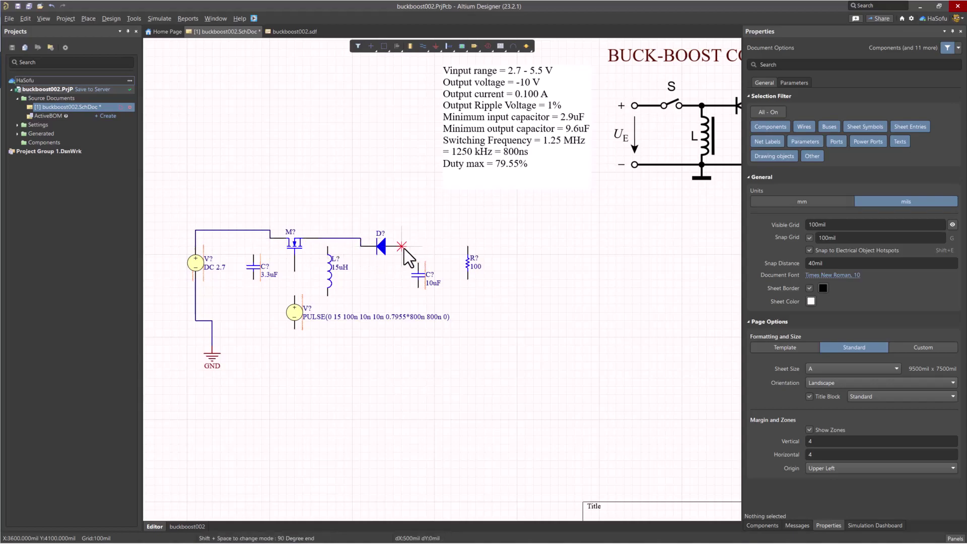
{"action": "left_click", "coordinate": [401, 245]}
{"action": "left_click", "coordinate": [468, 247]}
Step: Route the resistor's return wire along the bottom to the ground line
{"action": "left_click", "coordinate": [468, 279]}
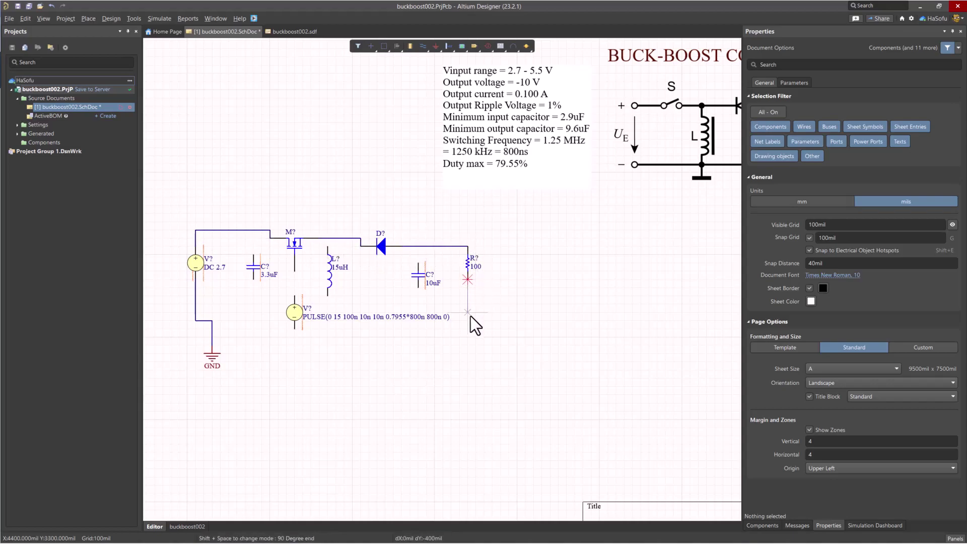
{"action": "key", "text": "shift+space"}
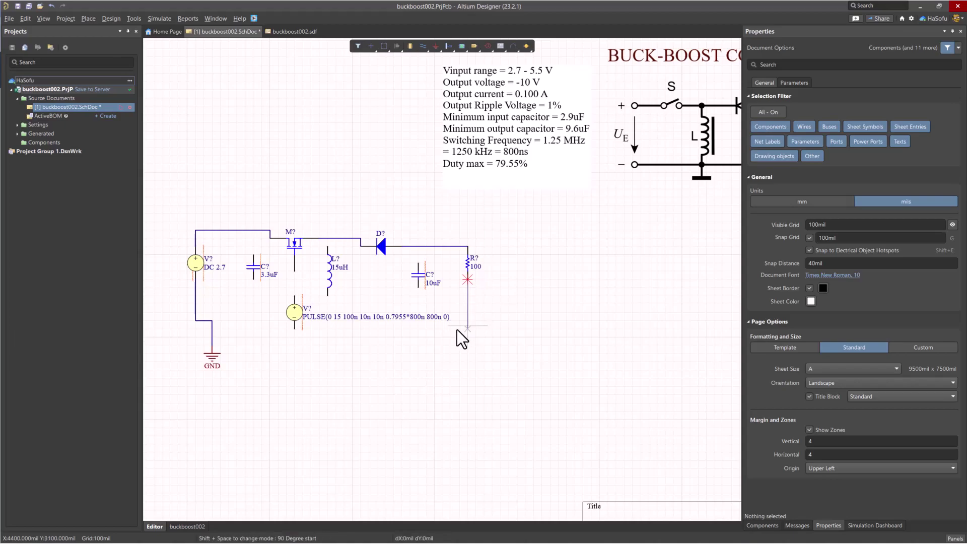
{"action": "left_click", "coordinate": [212, 329]}
{"action": "left_click", "coordinate": [295, 298]}
Step: Connect the PULSE source to the MOSFET, the inductor to ground, and the 3.3uF capacitor to supply and ground
{"action": "left_click", "coordinate": [294, 272]}
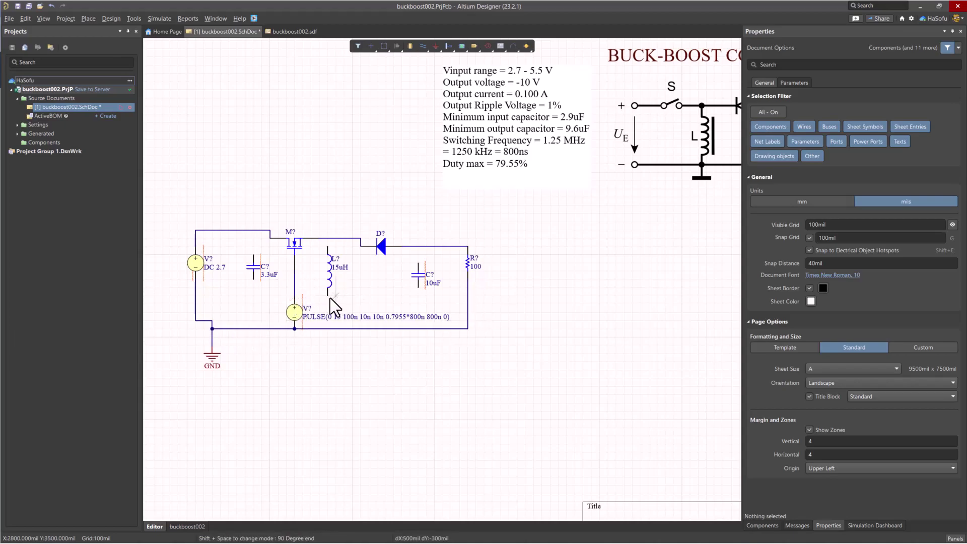
{"action": "left_click", "coordinate": [328, 296]}
{"action": "left_click", "coordinate": [328, 329]}
{"action": "left_click", "coordinate": [327, 238]}
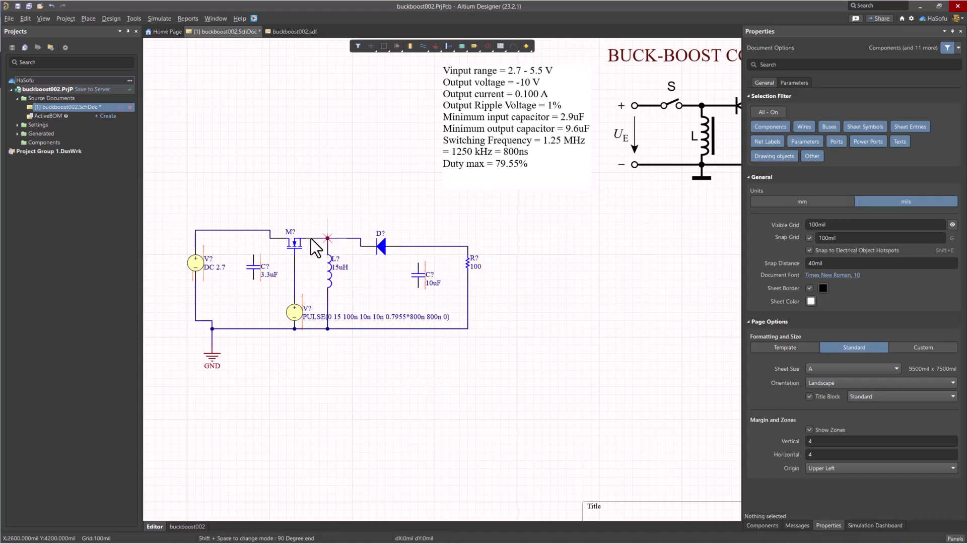
{"action": "left_click", "coordinate": [254, 232]}
{"action": "left_click", "coordinate": [254, 255]}
{"action": "left_click", "coordinate": [255, 280]}
{"action": "left_click", "coordinate": [254, 328]}
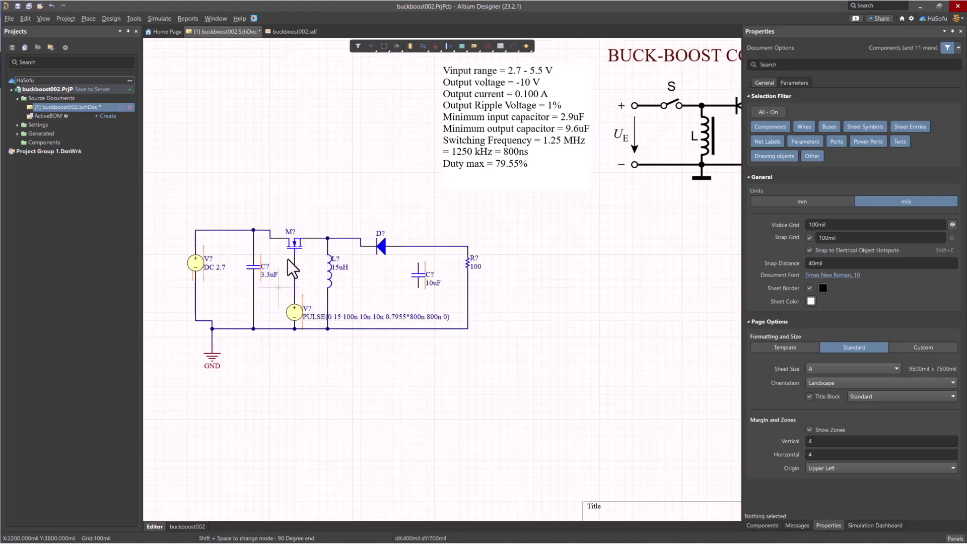
{"action": "left_click", "coordinate": [294, 250]}
{"action": "key", "text": "Escape"}
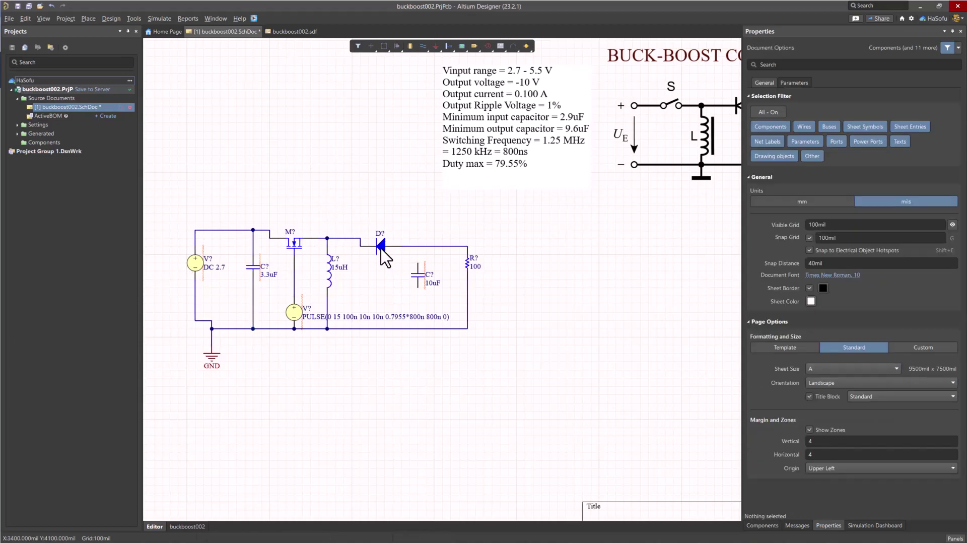
Step: Align diode D? with the top wire and connect C? between the top junction and bottom rail
{"action": "mouse_move", "coordinate": [381, 249]}
{"action": "left_mouse_down"}
{"action": "mouse_move", "coordinate": [404, 240]}
{"action": "mouse_move", "coordinate": [398, 252]}
{"action": "left_mouse_up"}
{"action": "key", "text": "ctrl+w"}
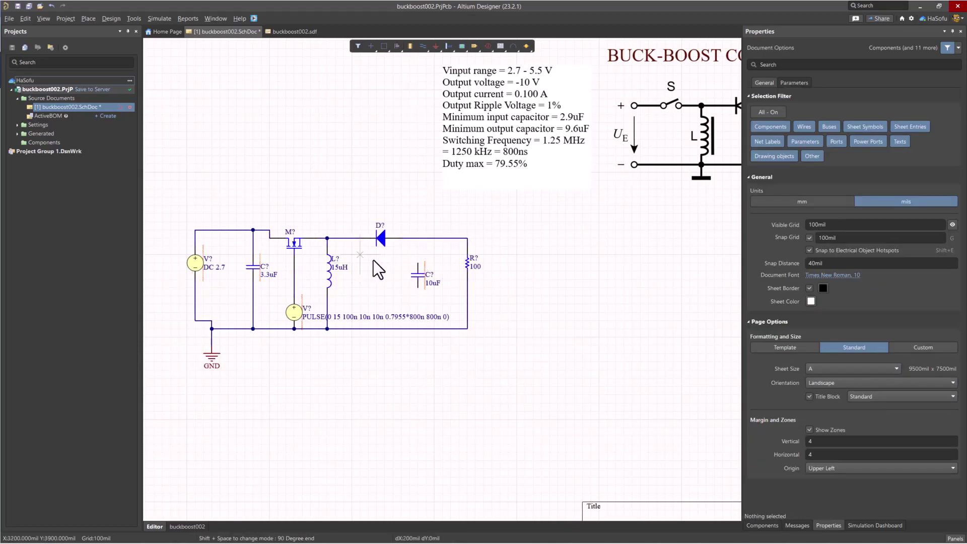
{"action": "left_click", "coordinate": [417, 238]}
{"action": "left_click", "coordinate": [418, 263]}
{"action": "left_click", "coordinate": [417, 287]}
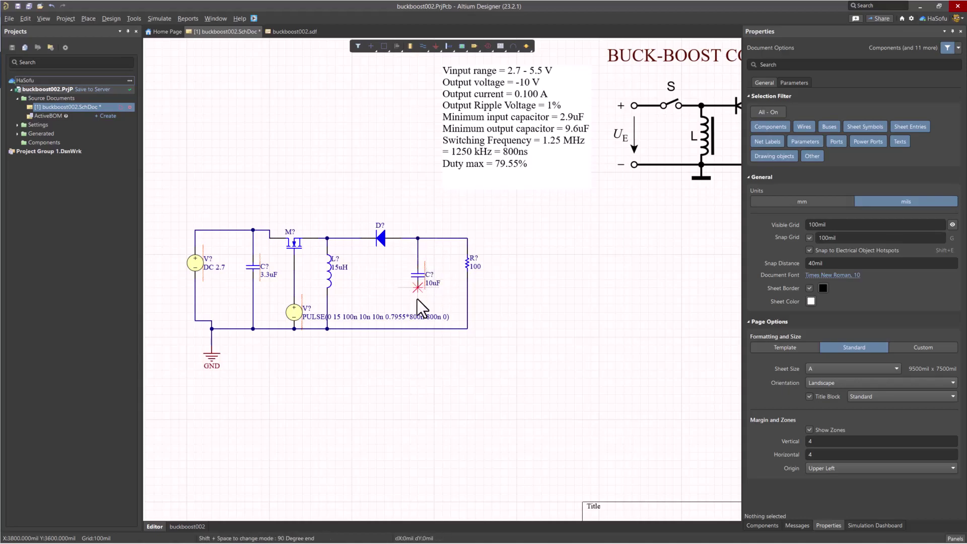
{"action": "left_click", "coordinate": [418, 329]}
{"action": "key", "text": "Escape"}
Step: Reposition MOSFET M? and the 15uH label, tidy the wires after D?, and save
{"action": "left_click_drag", "start_coordinate": [301, 239], "coordinate": [361, 231]}
{"action": "left_click_drag", "start_coordinate": [331, 271], "coordinate": [343, 295]}
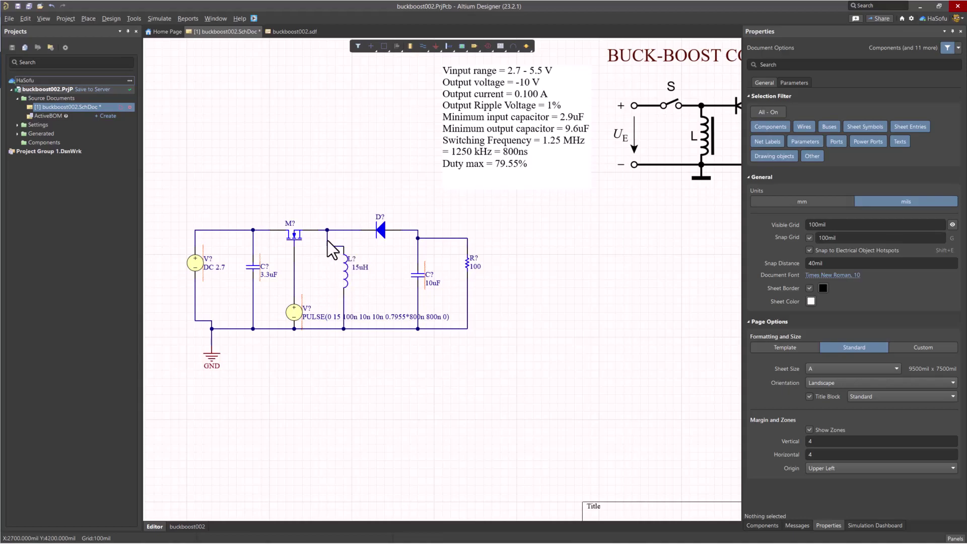
{"action": "left_click", "coordinate": [439, 238]}
{"action": "key", "text": "Delete"}
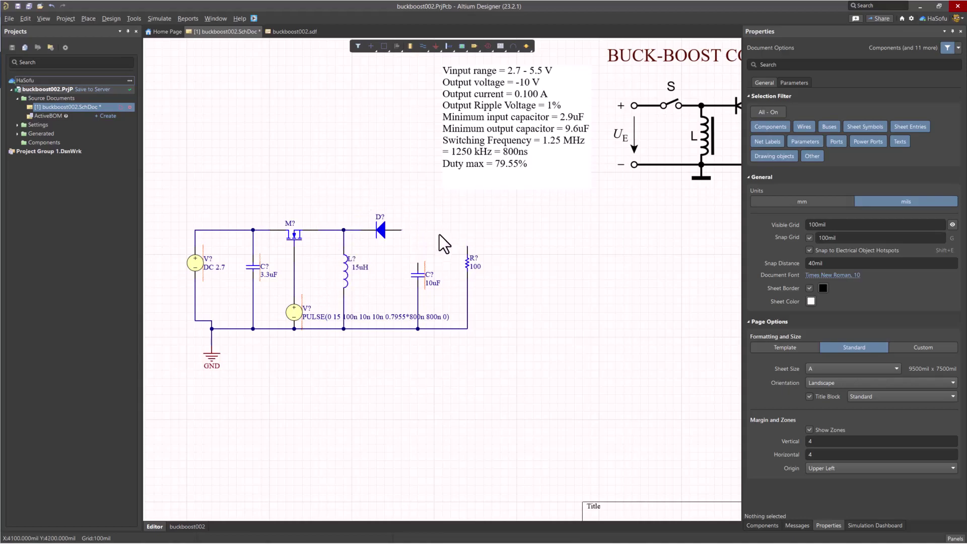
{"action": "key", "text": "ctrl+z"}
{"action": "key", "text": "ctrl+s"}
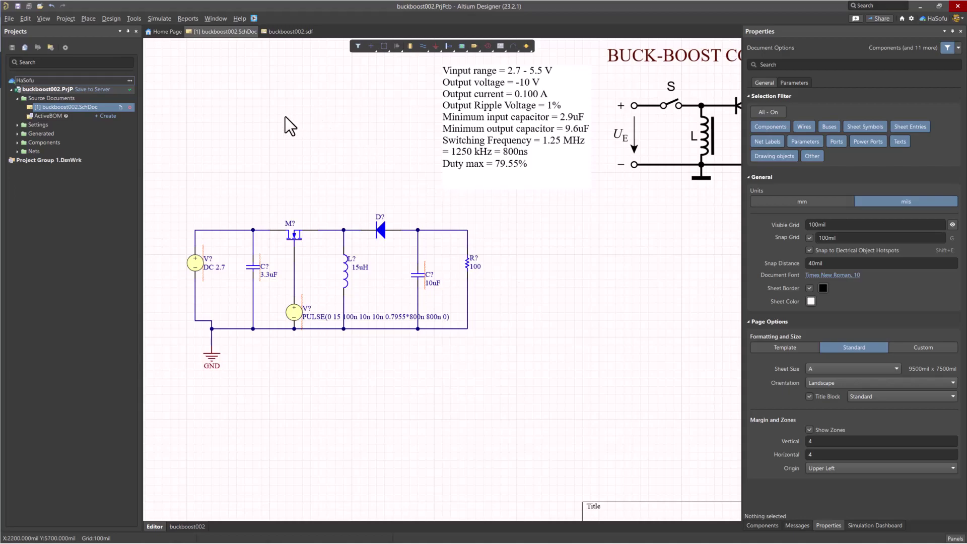
Step: Quietly annotate all parts as V1, V2, C1, C2, M1, D1, L1, R1, accept the 8 changes, and save
{"action": "left_click", "coordinate": [137, 20]}
{"action": "mouse_move", "coordinate": [203, 129]}
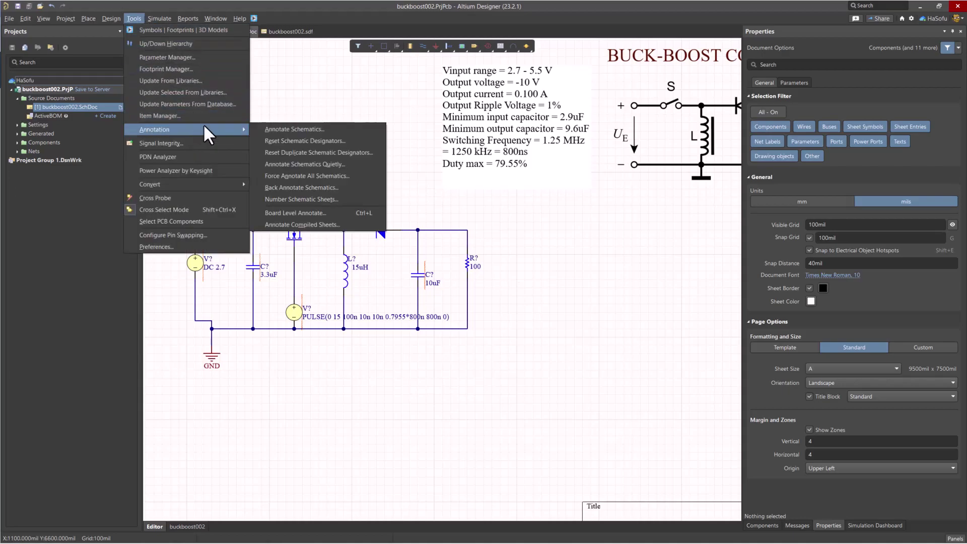
{"action": "left_click", "coordinate": [322, 163]}
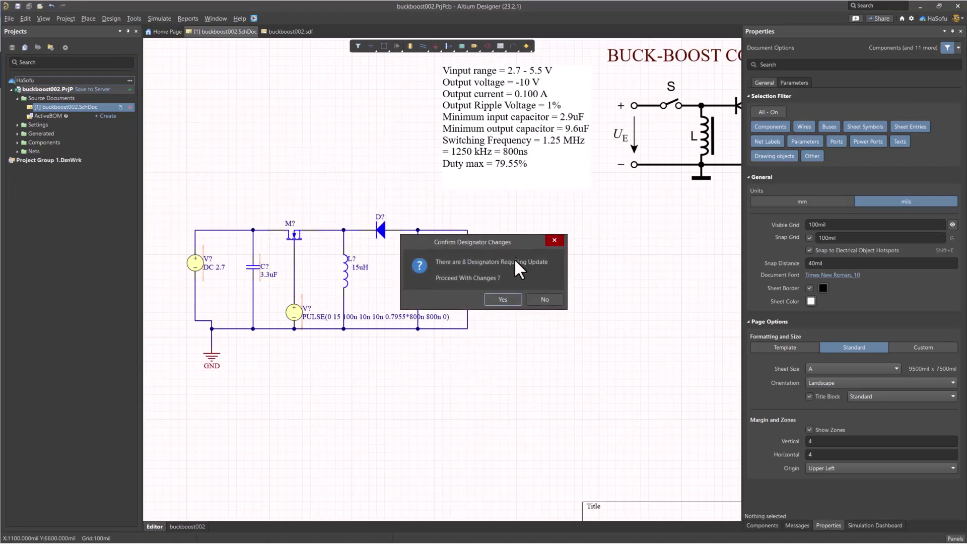
{"action": "left_click", "coordinate": [503, 299]}
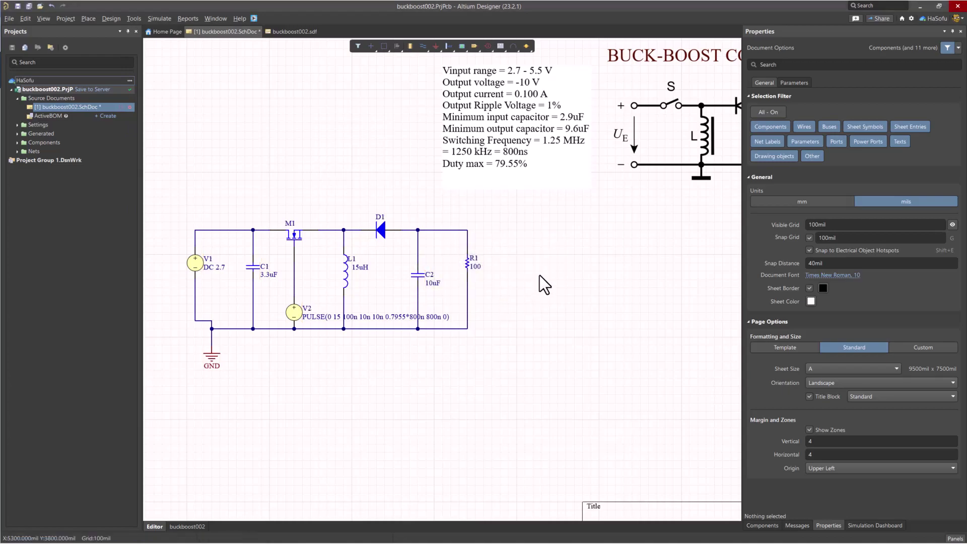
{"action": "key", "text": "ctrl+s"}
Step: Open the Simulation Dashboard scoped to the document and expand Verification and 2. Preparation
{"action": "left_click", "coordinate": [159, 17]}
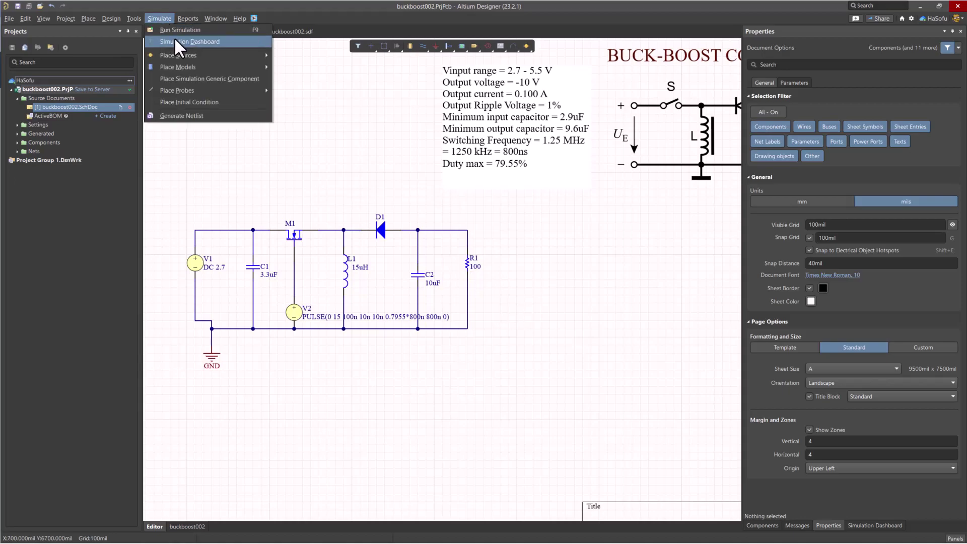
{"action": "left_click", "coordinate": [162, 40]}
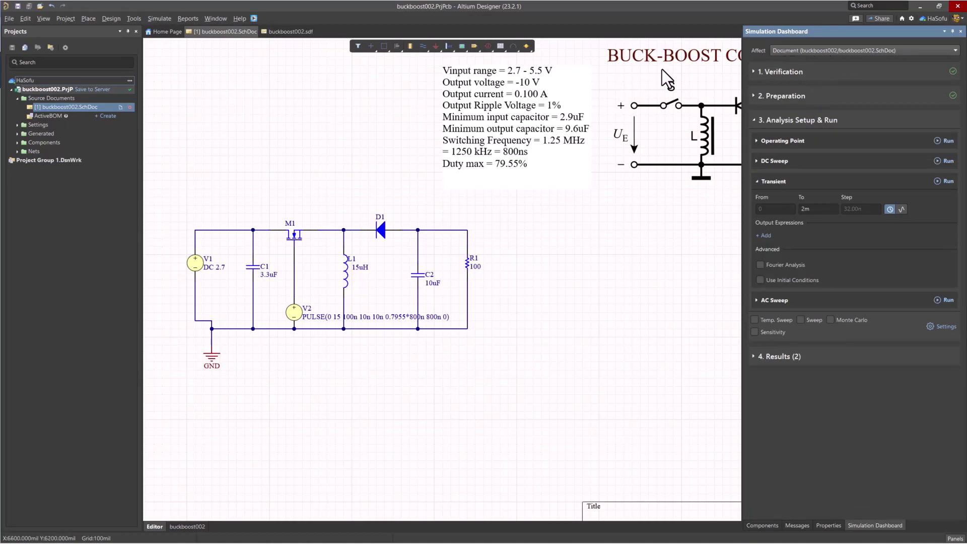
{"action": "left_click", "coordinate": [814, 51]}
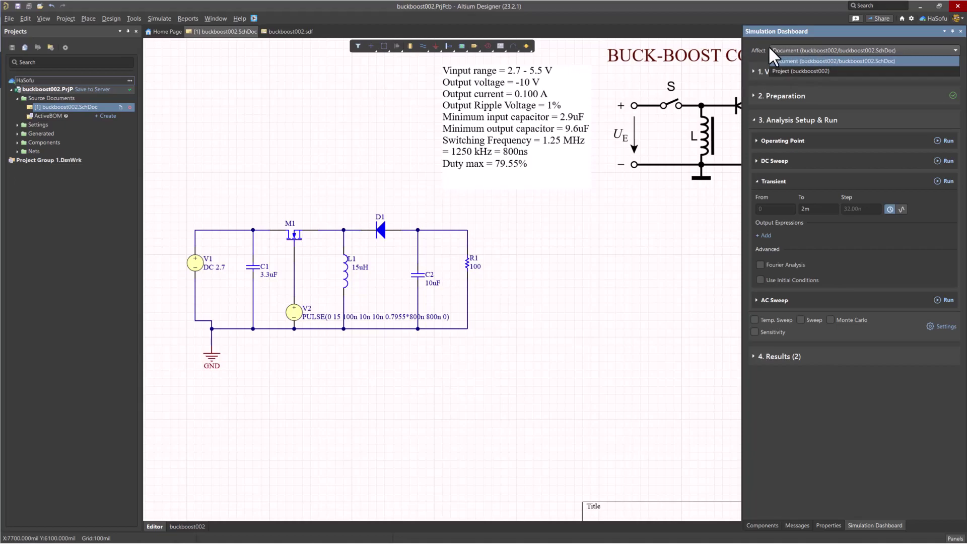
{"action": "left_click", "coordinate": [806, 61]}
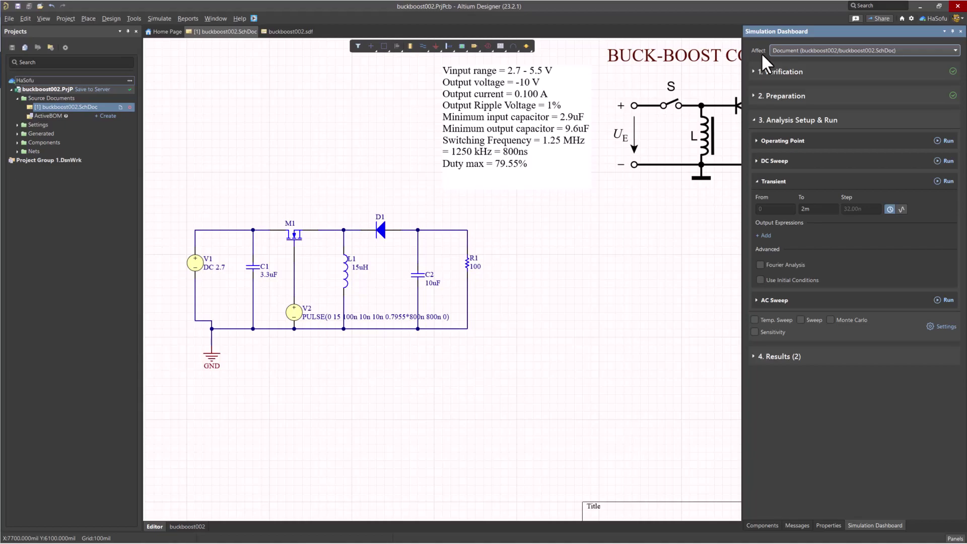
{"action": "left_click", "coordinate": [795, 73]}
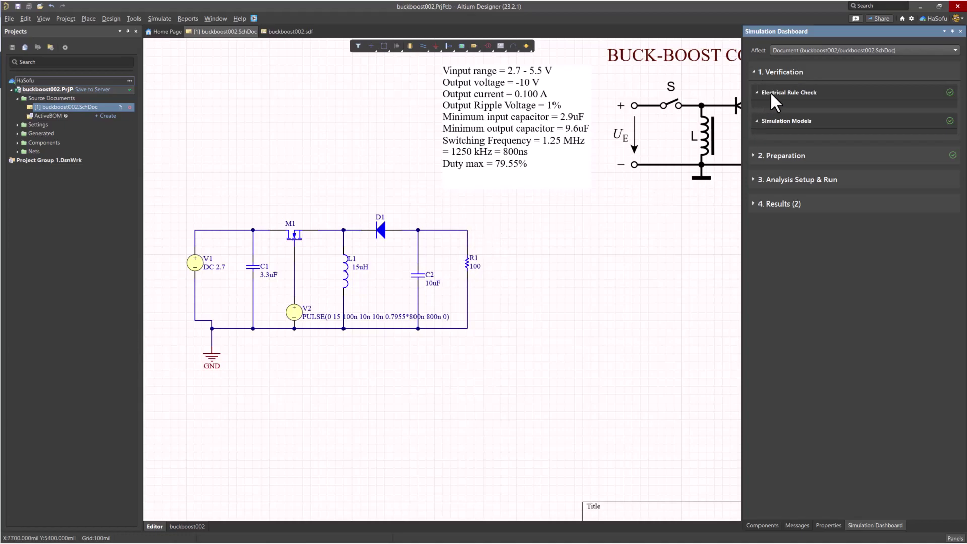
{"action": "left_click", "coordinate": [806, 71]}
{"action": "left_click", "coordinate": [795, 97]}
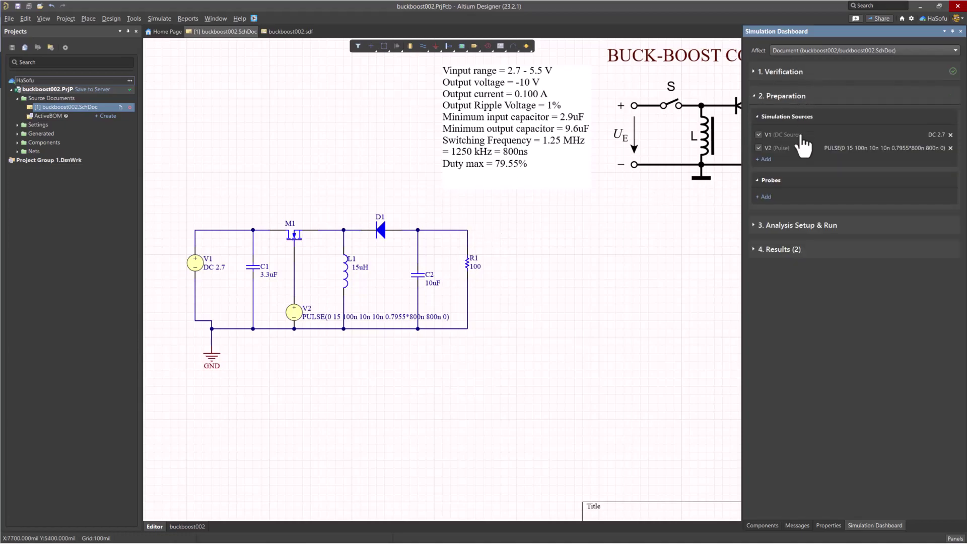
{"action": "left_click", "coordinate": [519, 212]}
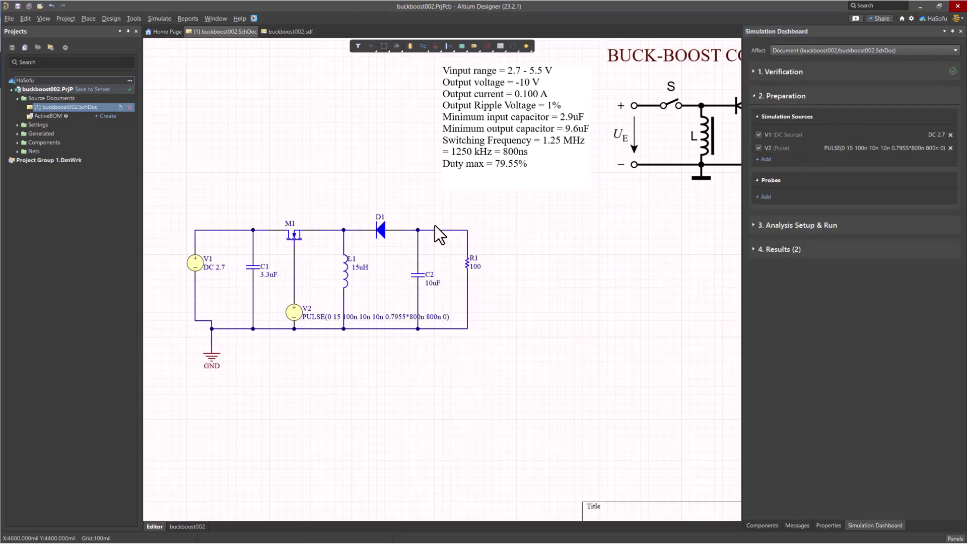
Step: Add a voltage probe V_NetC2_2 on R1's top terminal, reading -12.65 V
{"action": "left_click", "coordinate": [766, 197]}
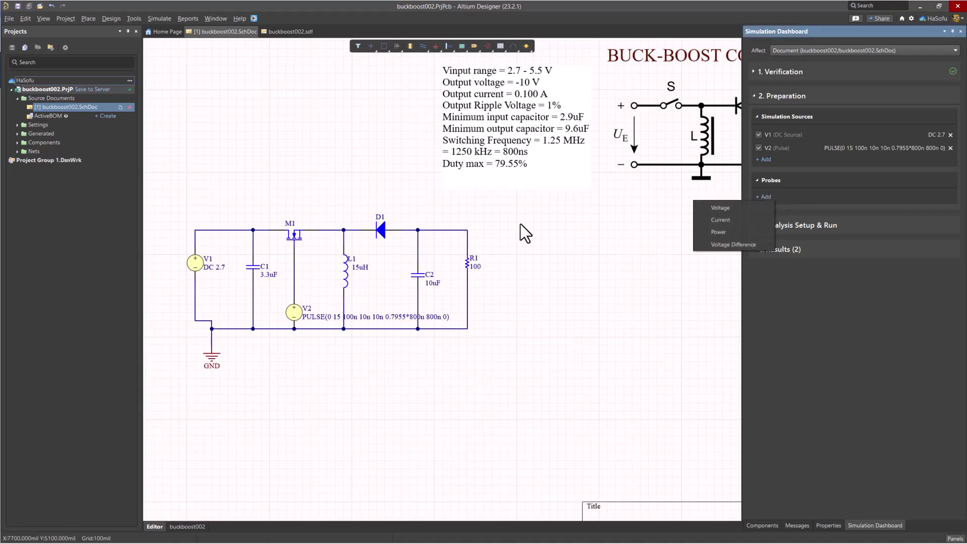
{"action": "left_click", "coordinate": [725, 207]}
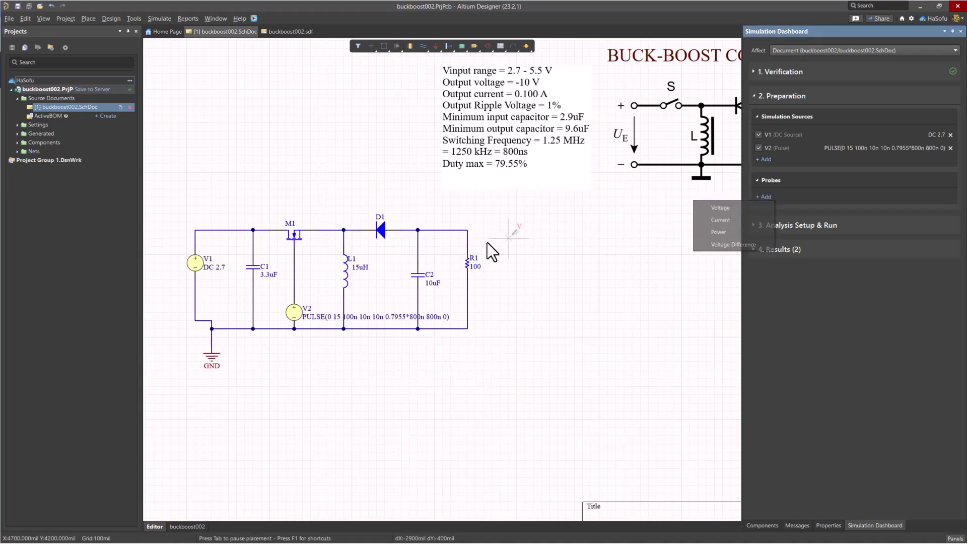
{"action": "left_click", "coordinate": [469, 253]}
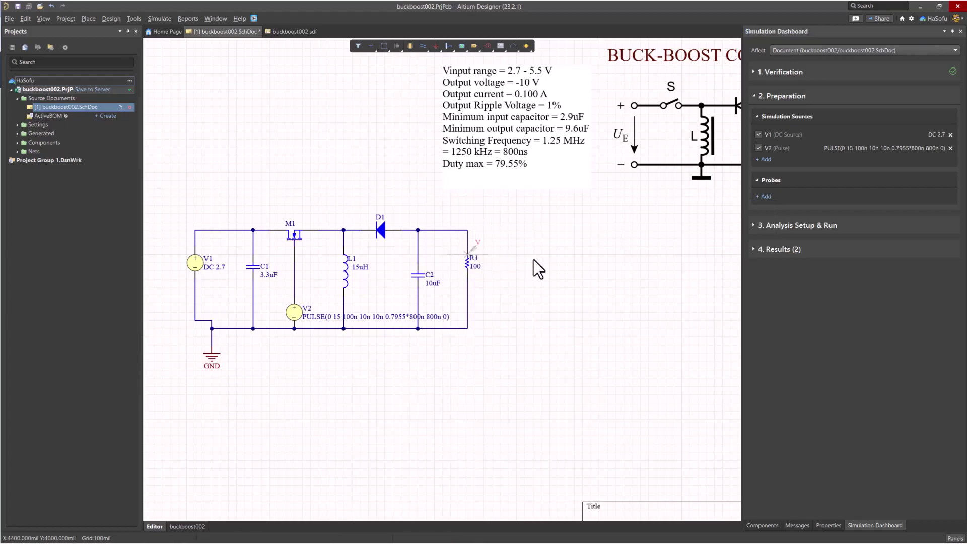
{"action": "scroll", "coordinate": [477, 252], "scroll_direction": "up", "scroll_amount": 8, "text": "ctrl"}
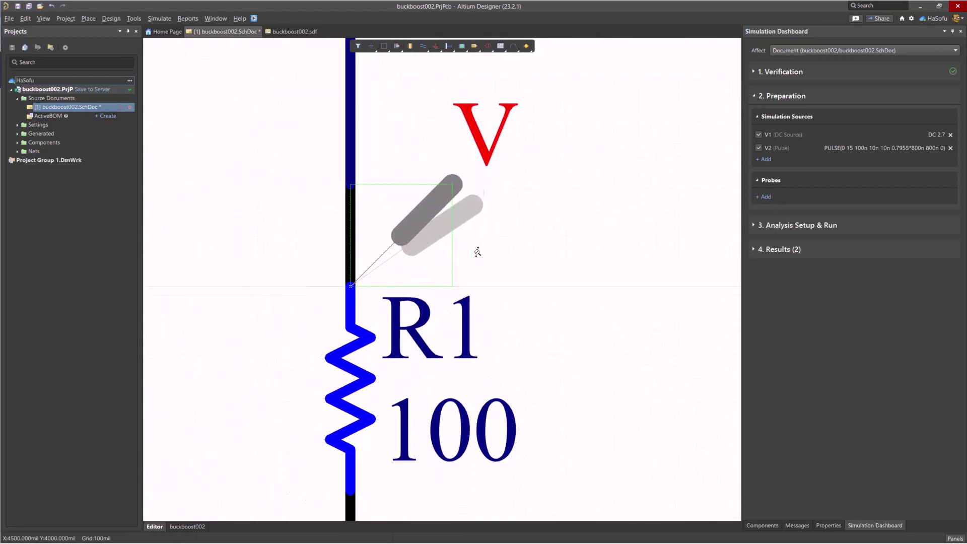
{"action": "left_click_drag", "start_coordinate": [421, 207], "coordinate": [312, 135]}
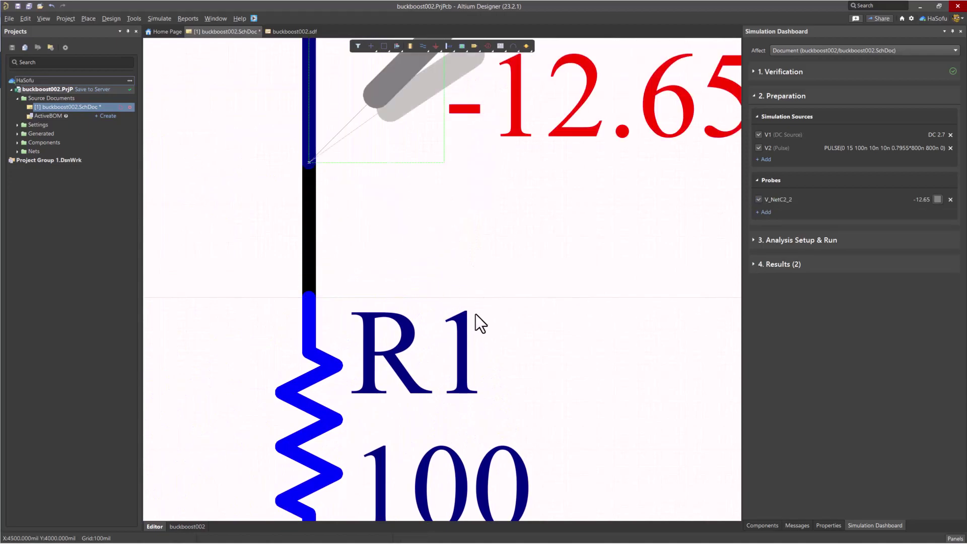
{"action": "scroll", "coordinate": [476, 318], "scroll_direction": "down", "scroll_amount": 8, "text": "ctrl"}
{"action": "scroll", "coordinate": [460, 268], "scroll_direction": "down", "scroll_amount": 5, "text": "ctrl"}
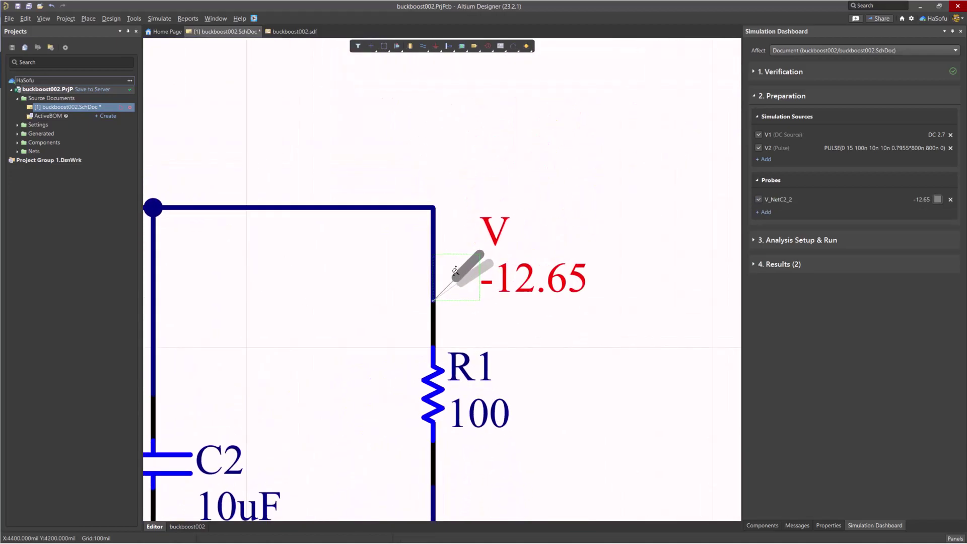
{"action": "right_click_drag", "start_coordinate": [546, 257], "coordinate": [582, 249]}
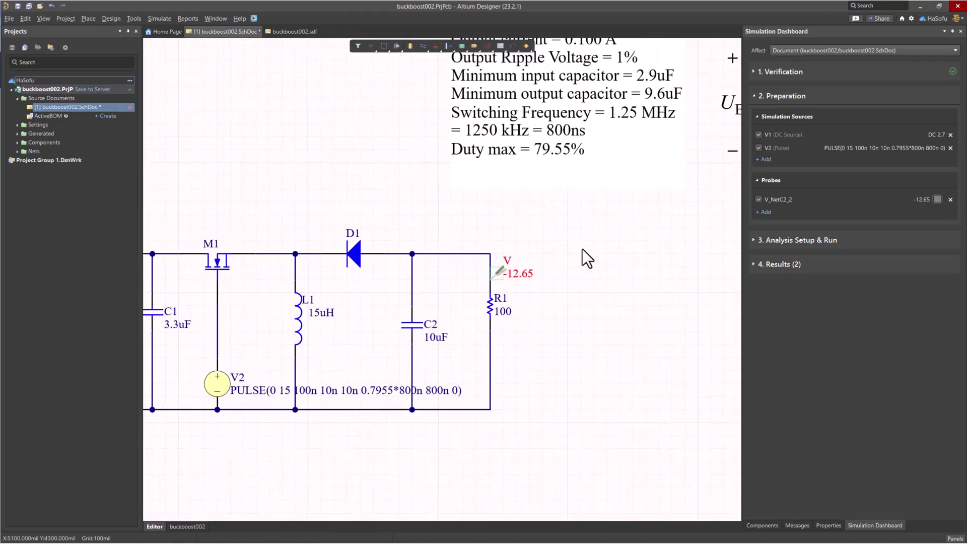
Step: Close the buckboost002.sdf transient plot document and save the schematic
{"action": "right_click", "coordinate": [581, 240]}
{"action": "left_click", "coordinate": [533, 213]}
{"action": "left_click", "coordinate": [308, 32]}
{"action": "right_click", "coordinate": [310, 32]}
{"action": "left_click", "coordinate": [363, 40]}
{"action": "key", "text": "ctrl+s"}
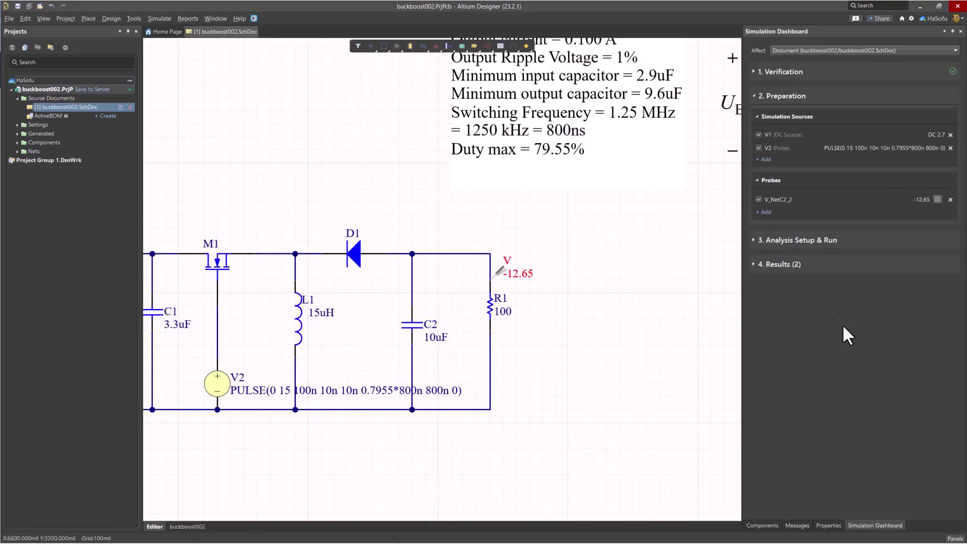
Step: Set the V_NetC2_2 voltage probe's colour to green and save
{"action": "left_click", "coordinate": [938, 199]}
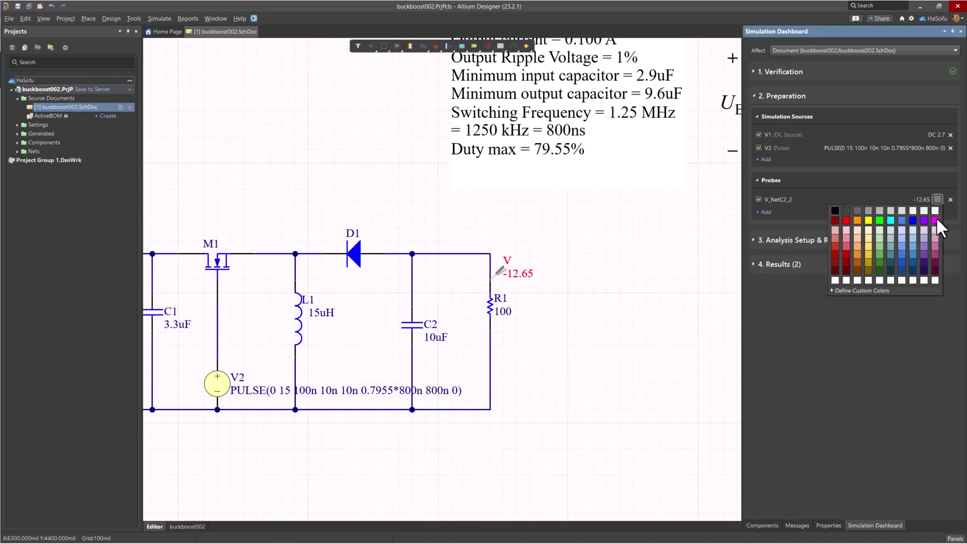
{"action": "left_click", "coordinate": [879, 220]}
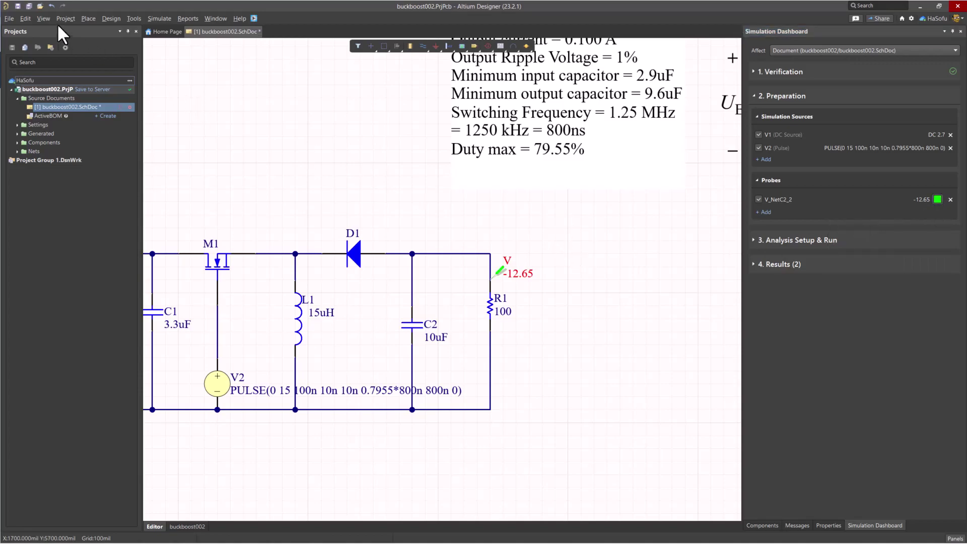
{"action": "left_click", "coordinate": [18, 6]}
{"action": "scroll", "coordinate": [598, 341], "scroll_direction": "down", "scroll_amount": 3, "text": "ctrl"}
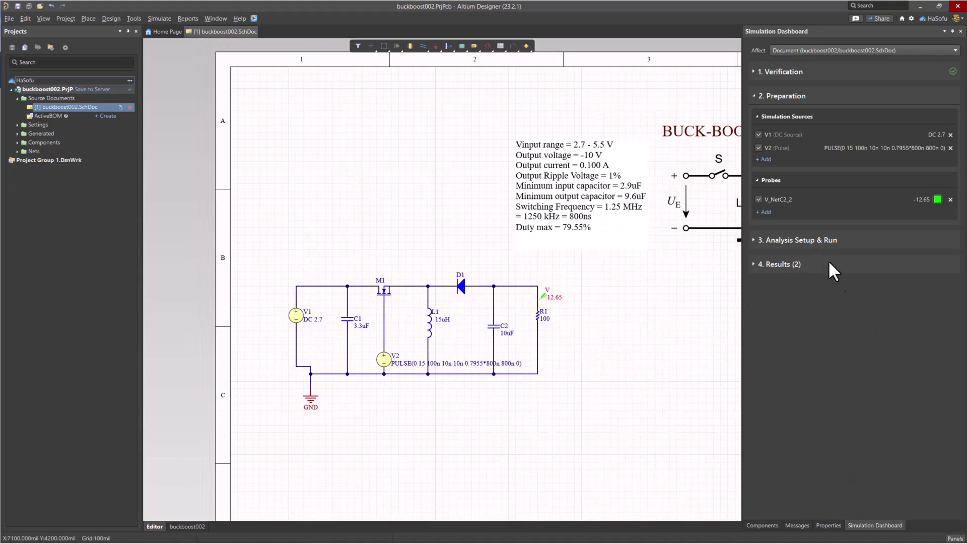
Step: Run the 2 ms Transient analysis, plotting V(NetC2_2) settling near -5 V
{"action": "left_click", "coordinate": [805, 241]}
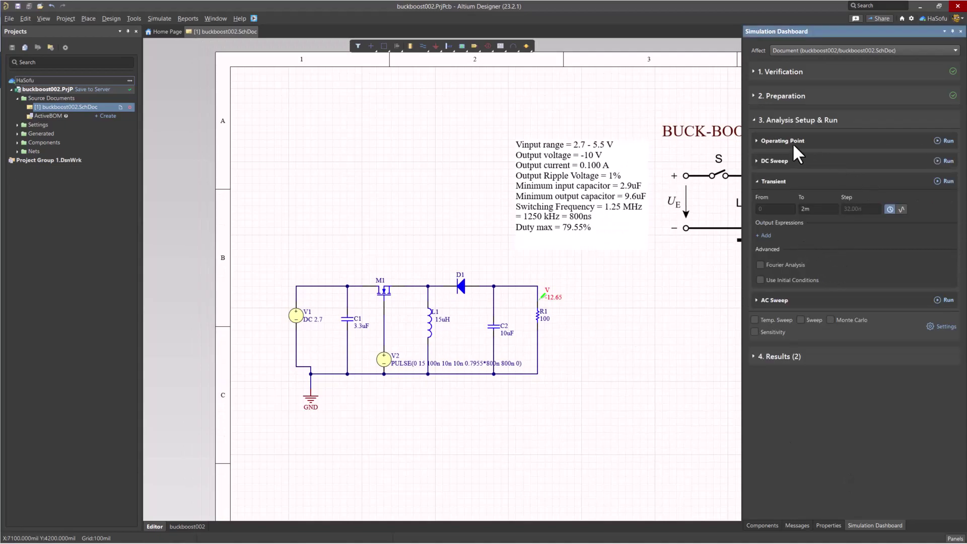
{"action": "left_click", "coordinate": [773, 183]}
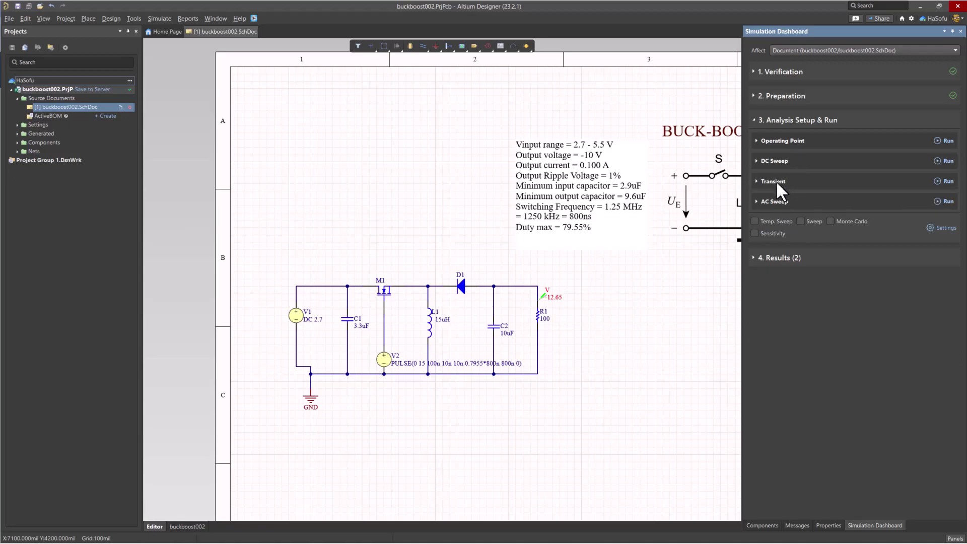
{"action": "left_click", "coordinate": [775, 182]}
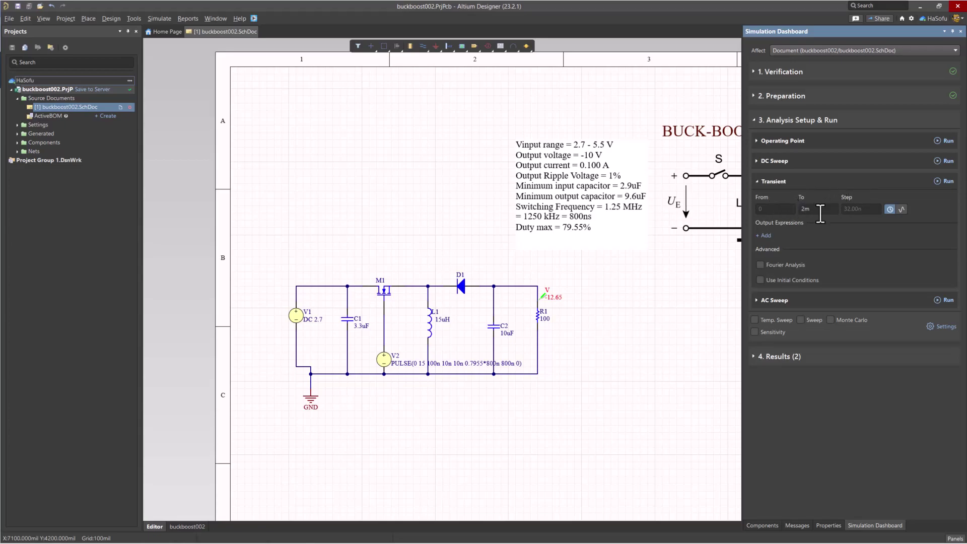
{"action": "left_click", "coordinate": [948, 182]}
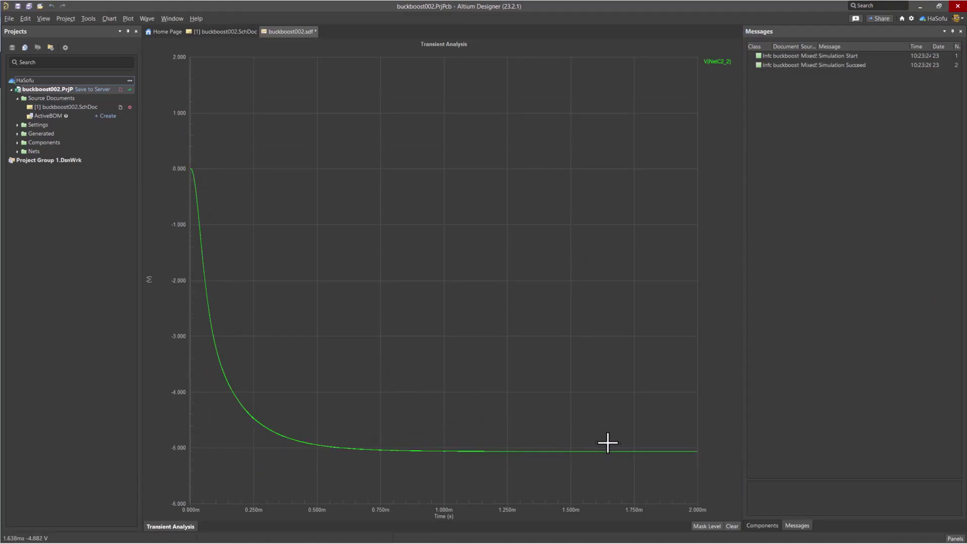
Step: Zoom into the waveform's settled end to inspect the roughly 3 mV ripple near -5.06 V
{"action": "left_click_drag", "start_coordinate": [676, 447], "coordinate": [696, 459]}
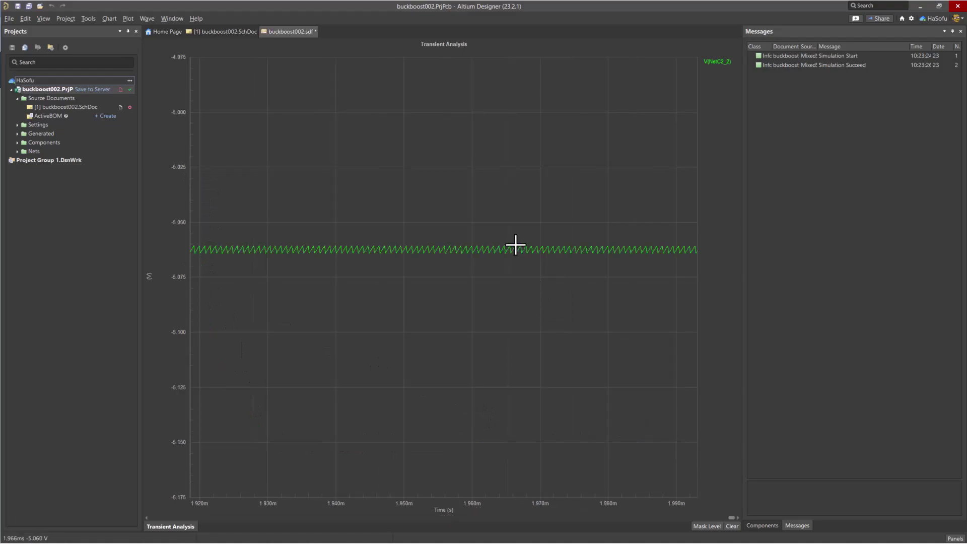
{"action": "left_click_drag", "start_coordinate": [557, 237], "coordinate": [595, 254]}
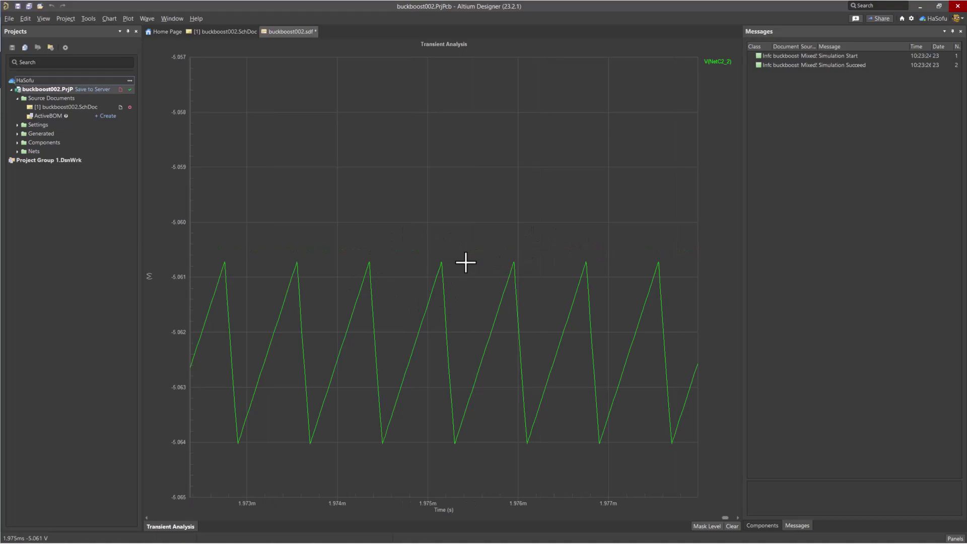
{"action": "left_click_drag", "start_coordinate": [381, 246], "coordinate": [558, 447]}
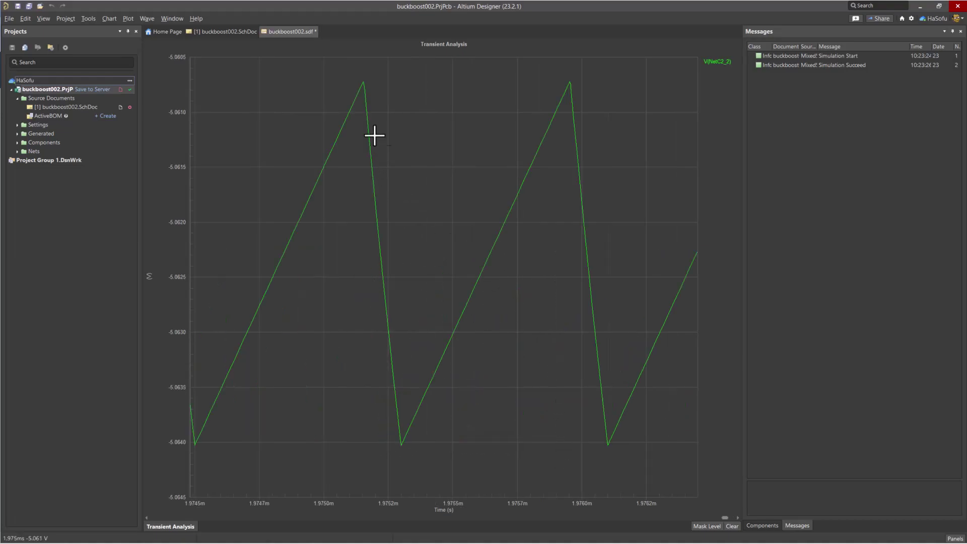
Step: Close the simulation results document, answering the save prompt
{"action": "right_click", "coordinate": [280, 31]}
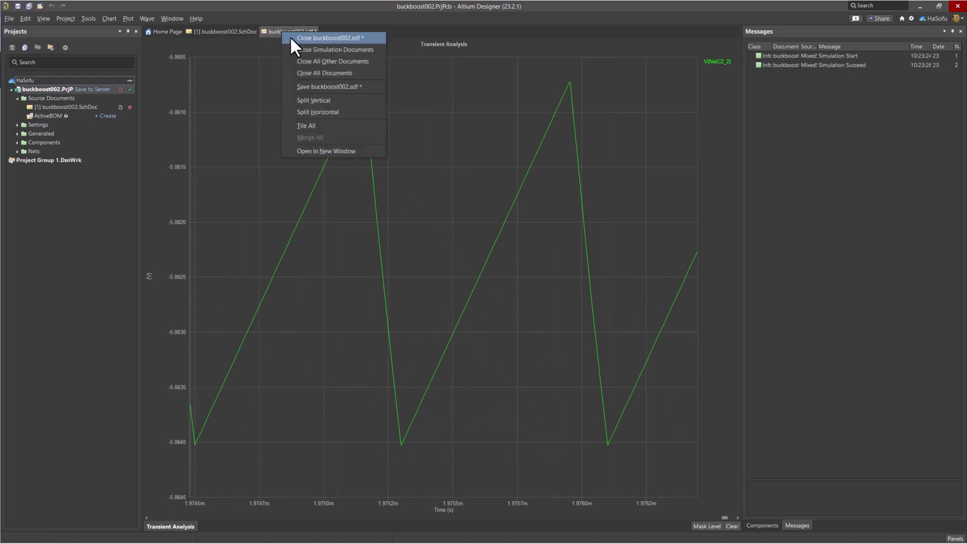
{"action": "left_click", "coordinate": [297, 38]}
{"action": "left_click", "coordinate": [502, 310]}
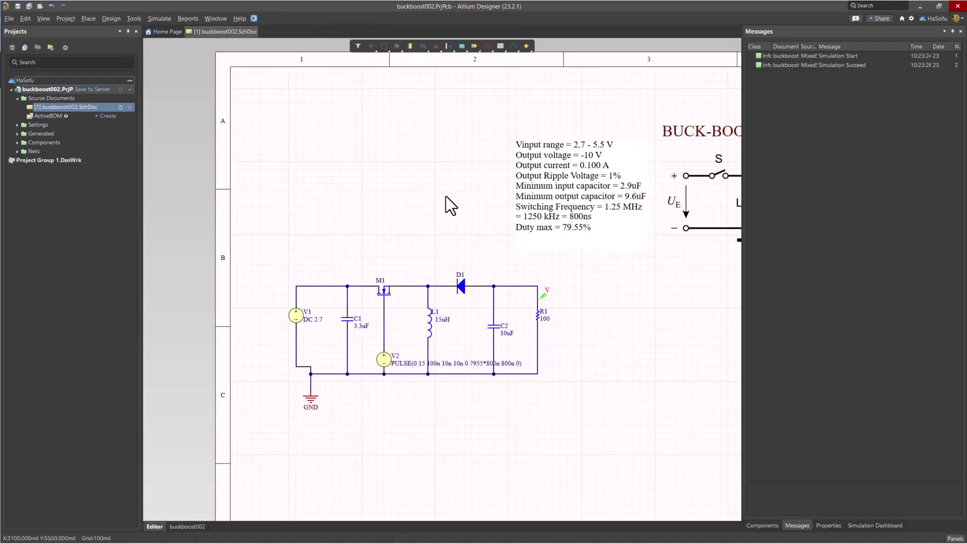
Step: Set the V2 pulse source's Pulsed Value to 150
{"action": "right_click_drag", "start_coordinate": [599, 308], "coordinate": [480, 254]}
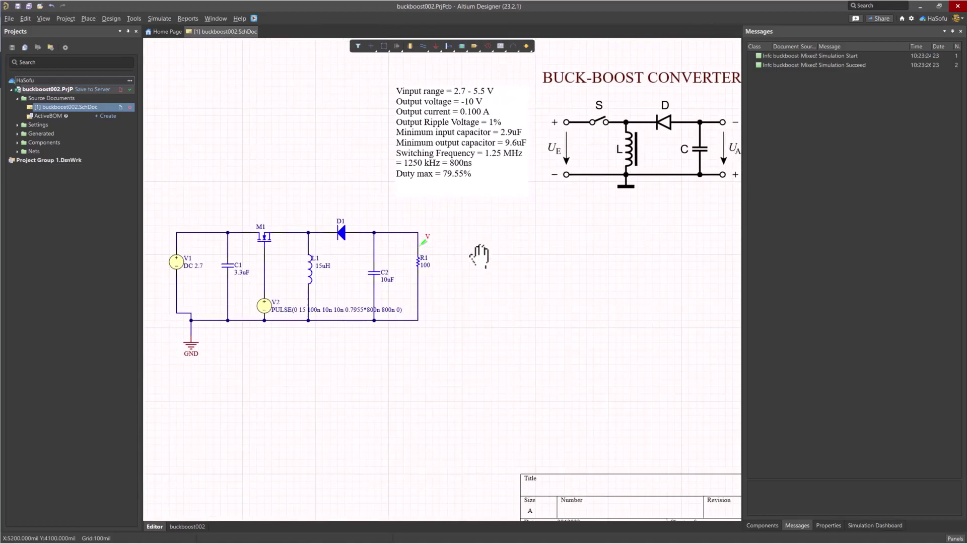
{"action": "right_click_drag", "start_coordinate": [552, 254], "coordinate": [514, 255]}
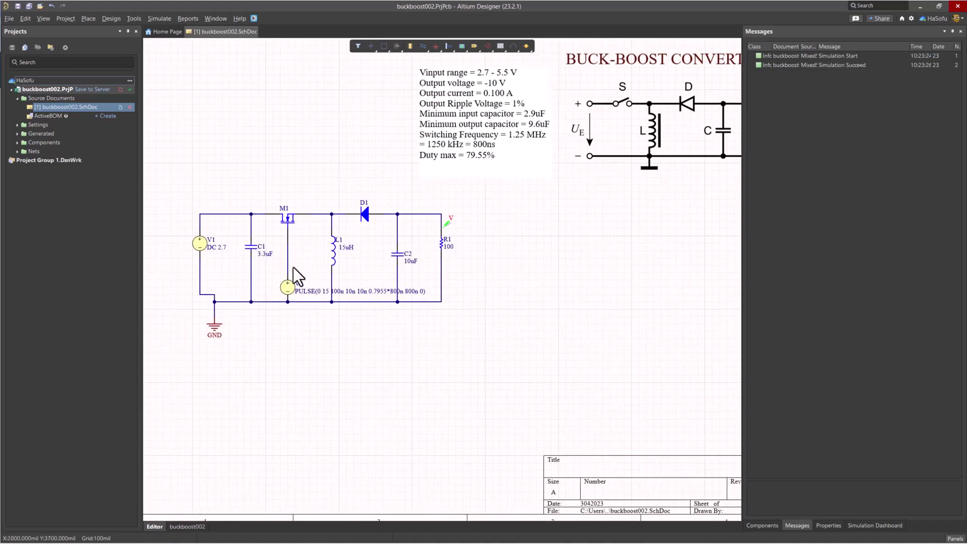
{"action": "right_click_drag", "start_coordinate": [512, 183], "coordinate": [475, 88]}
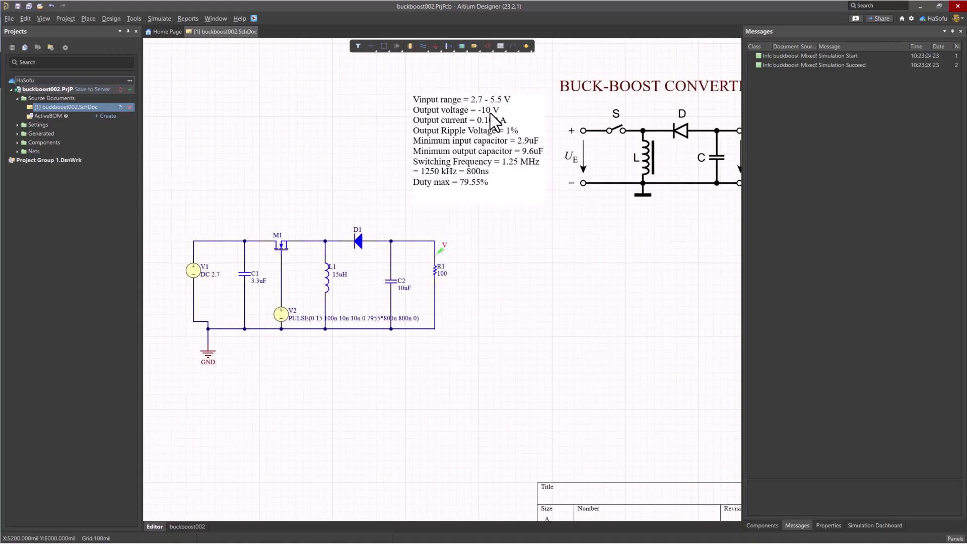
{"action": "left_click", "coordinate": [282, 312]}
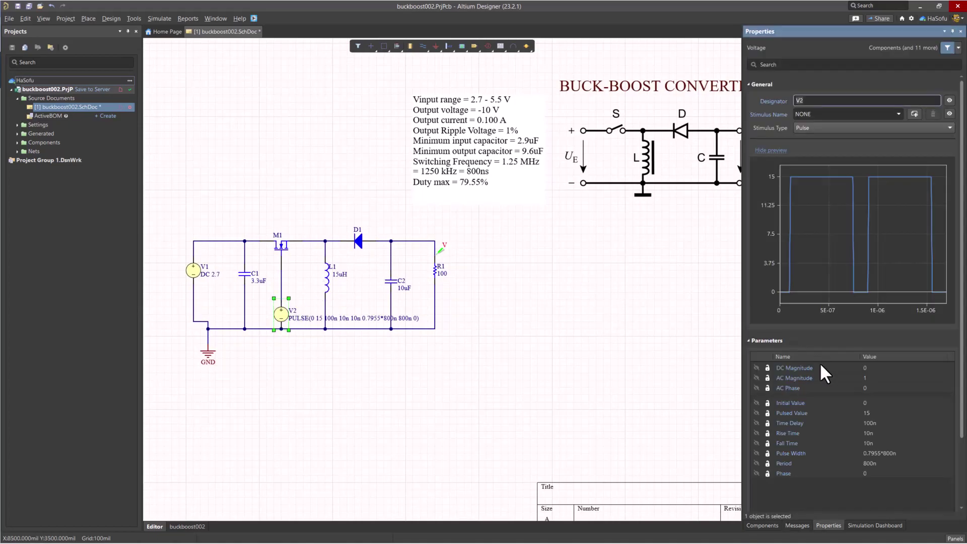
{"action": "left_click", "coordinate": [882, 412]}
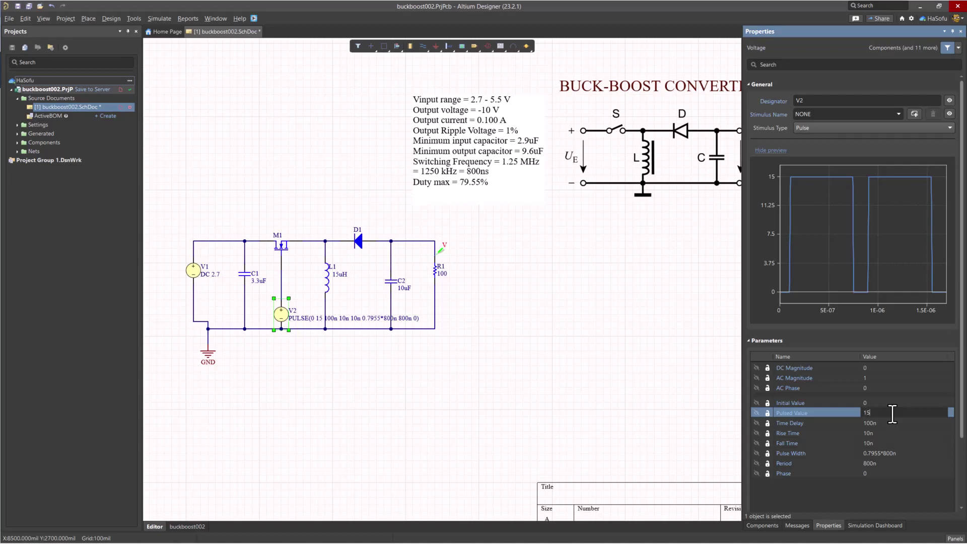
{"action": "type", "text": "150"}
{"action": "key", "text": "Return"}
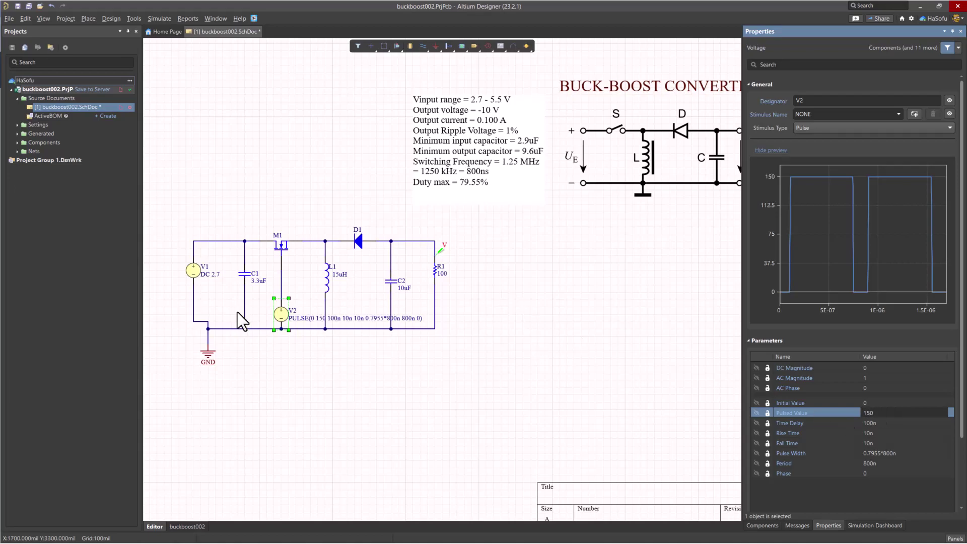
Step: Deselect V2 and save the schematic
{"action": "left_click", "coordinate": [475, 290]}
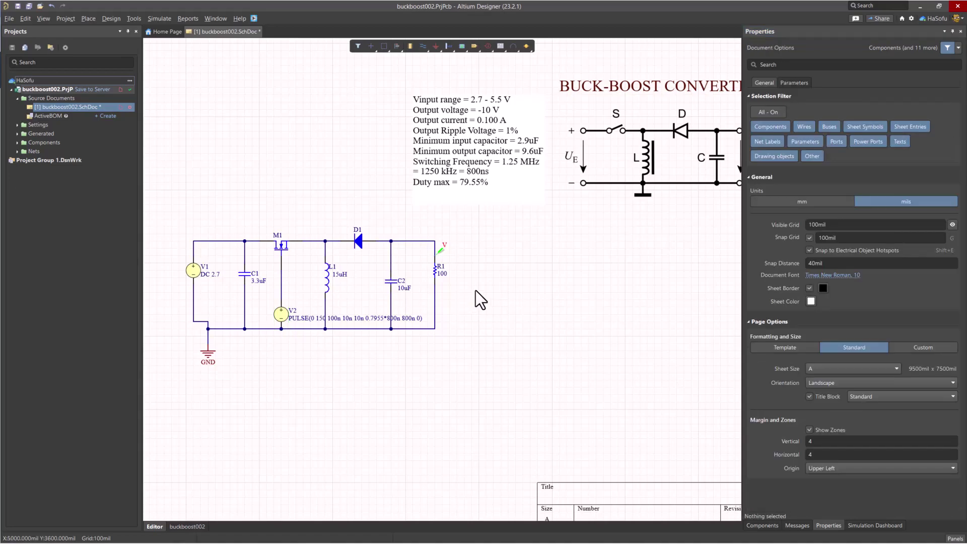
{"action": "key", "text": "ctrl+s"}
{"action": "left_click", "coordinate": [254, 242]}
{"action": "left_click", "coordinate": [680, 403]}
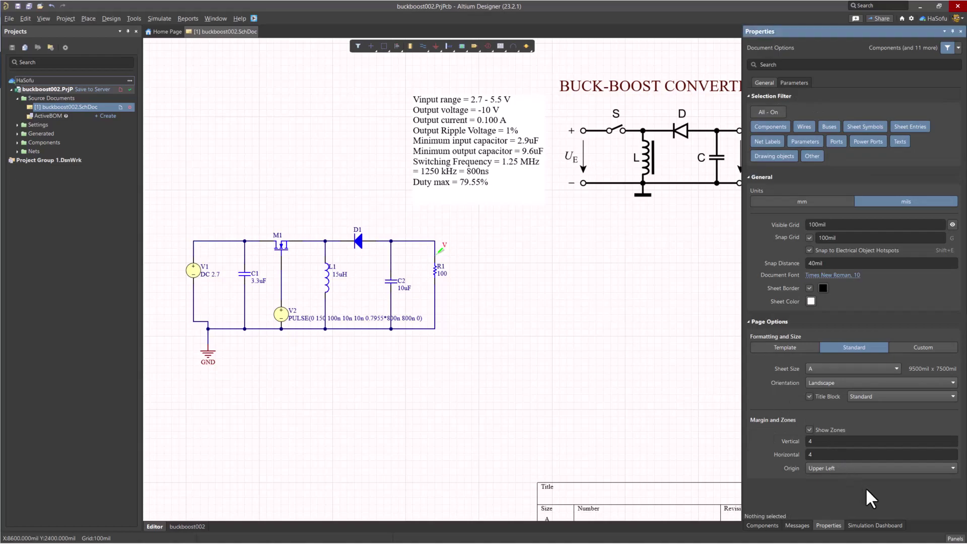
Step: Rerun the transient simulation and return to the schematic, where the probe reads -9.411
{"action": "left_click", "coordinate": [874, 525]}
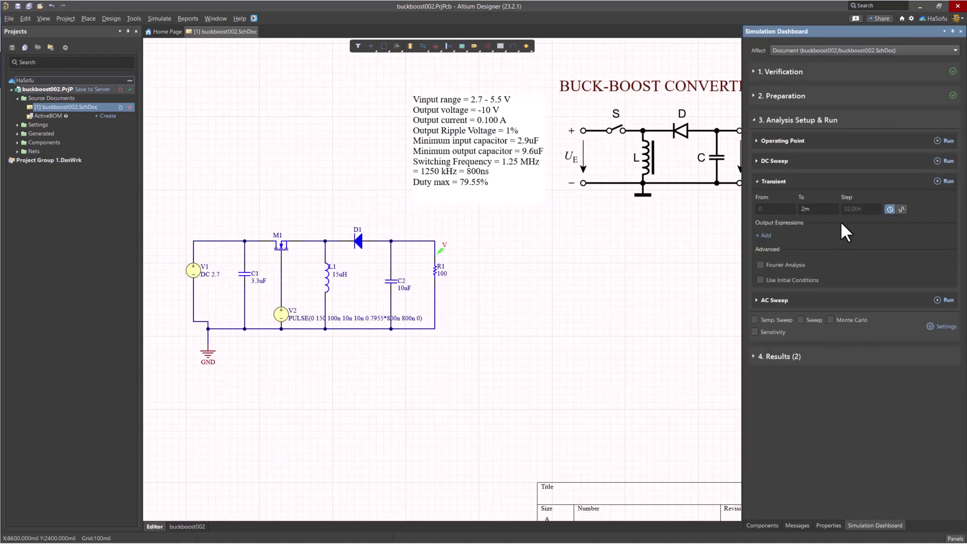
{"action": "left_click", "coordinate": [946, 182]}
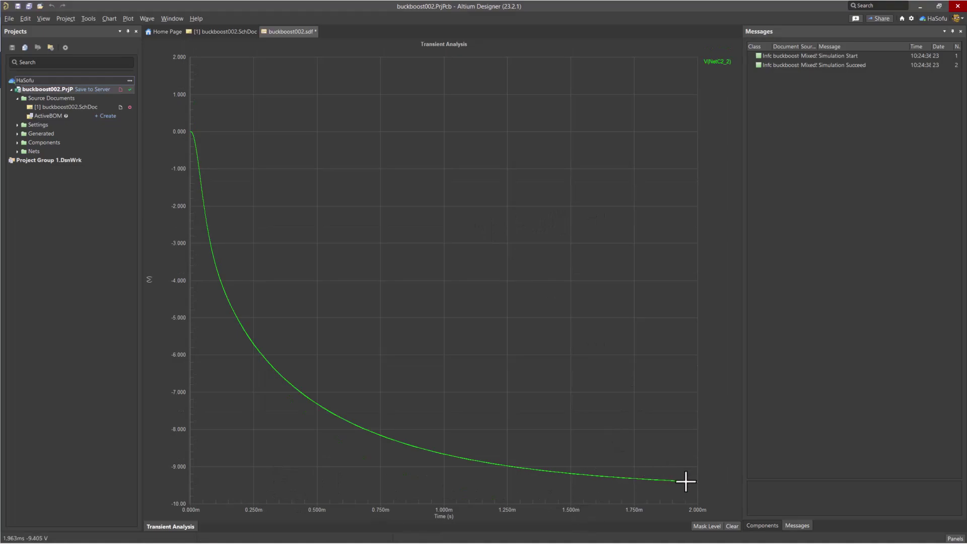
{"action": "left_click", "coordinate": [205, 31]}
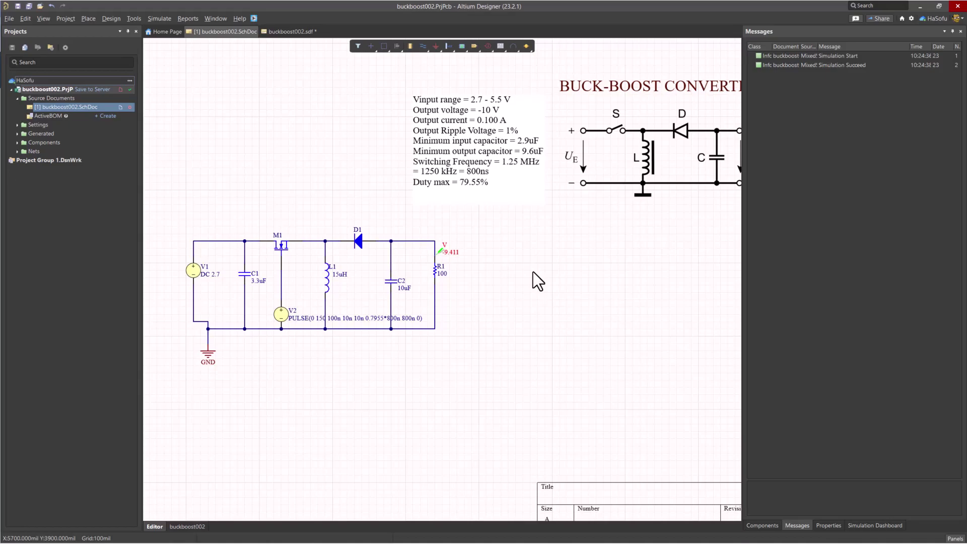
Step: Fit the whole sheet in view and save the buckboost002.sdf results document
{"action": "scroll", "coordinate": [555, 274], "scroll_direction": "down", "scroll_amount": 3, "text": "ctrl"}
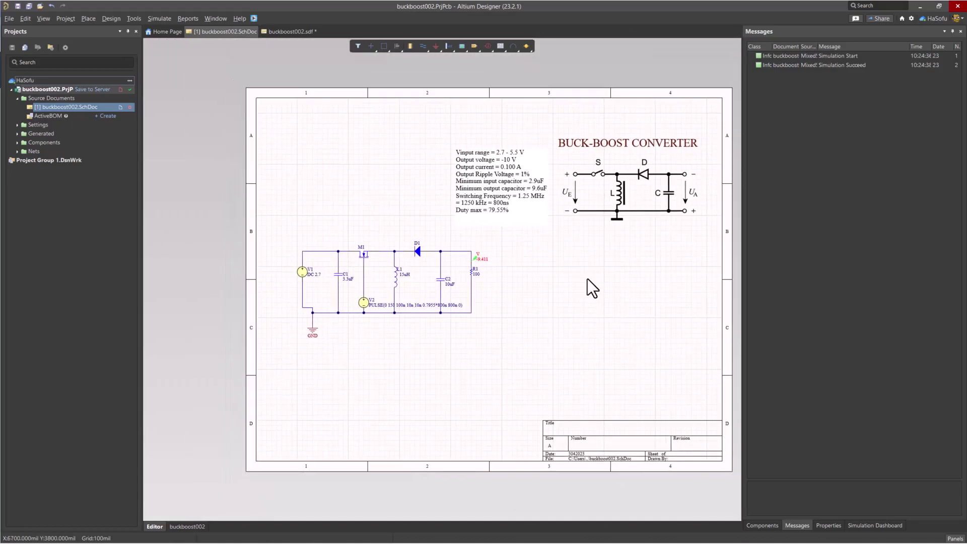
{"action": "right_click_drag", "start_coordinate": [587, 279], "coordinate": [571, 290]}
{"action": "scroll", "coordinate": [570, 278], "scroll_direction": "up", "scroll_amount": 1, "text": "ctrl"}
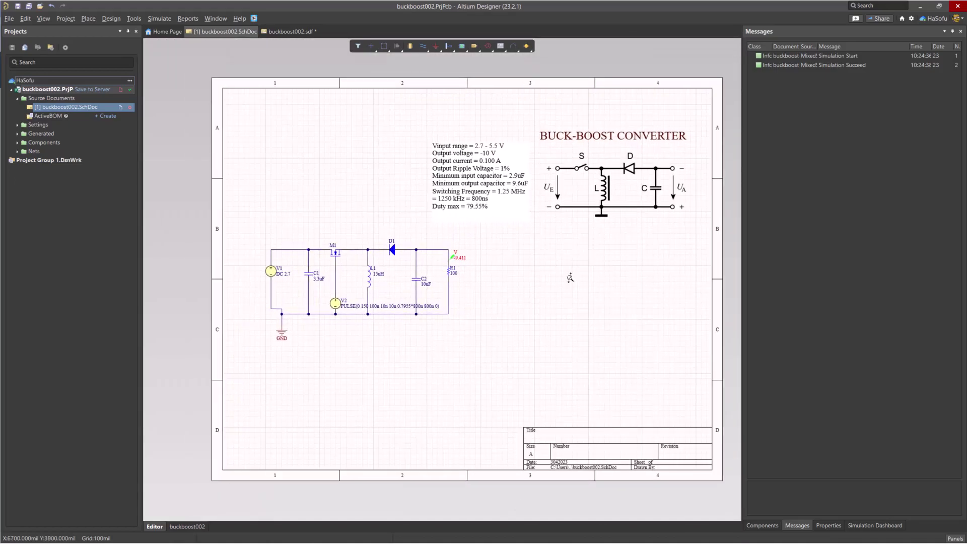
{"action": "scroll", "coordinate": [570, 278], "scroll_direction": "up", "scroll_amount": 2, "text": "ctrl"}
{"action": "right_click_drag", "start_coordinate": [570, 277], "coordinate": [551, 286]}
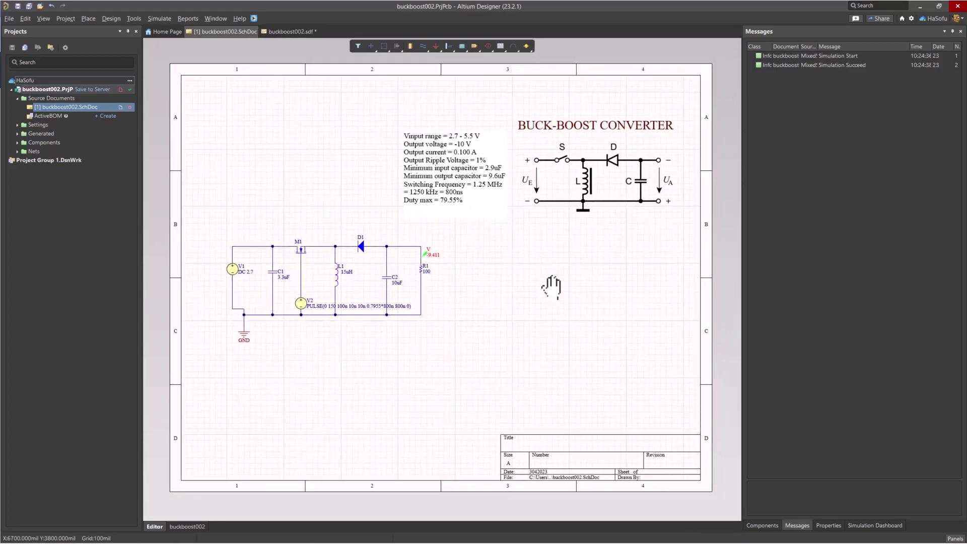
{"action": "left_click", "coordinate": [29, 6]}
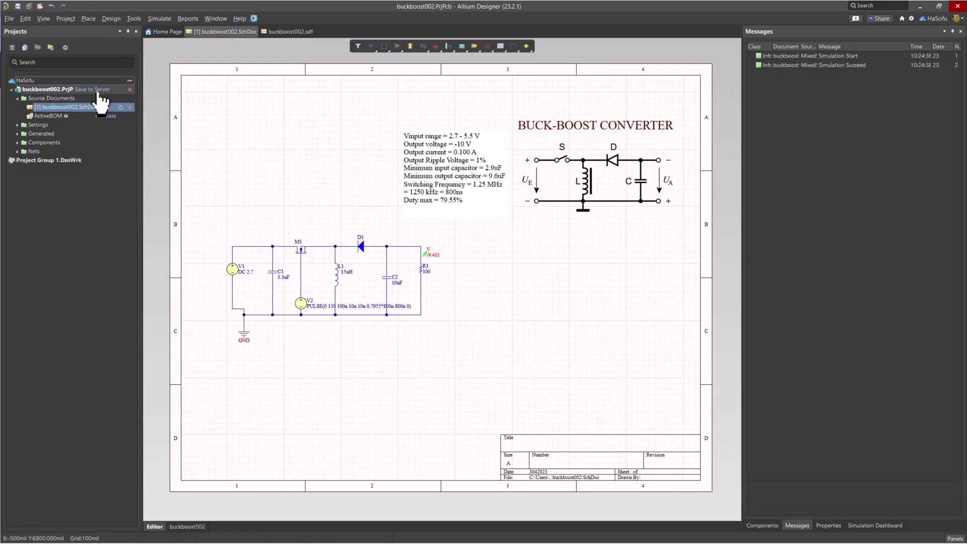
Step: Bring up the project's context menu and dismiss it without choosing anything
{"action": "right_click", "coordinate": [64, 88]}
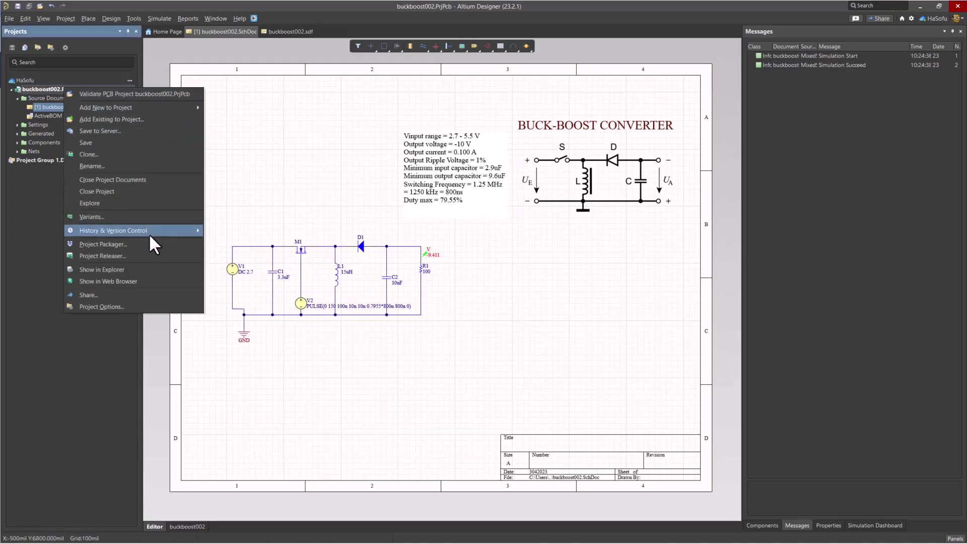
{"action": "mouse_move", "coordinate": [150, 233]}
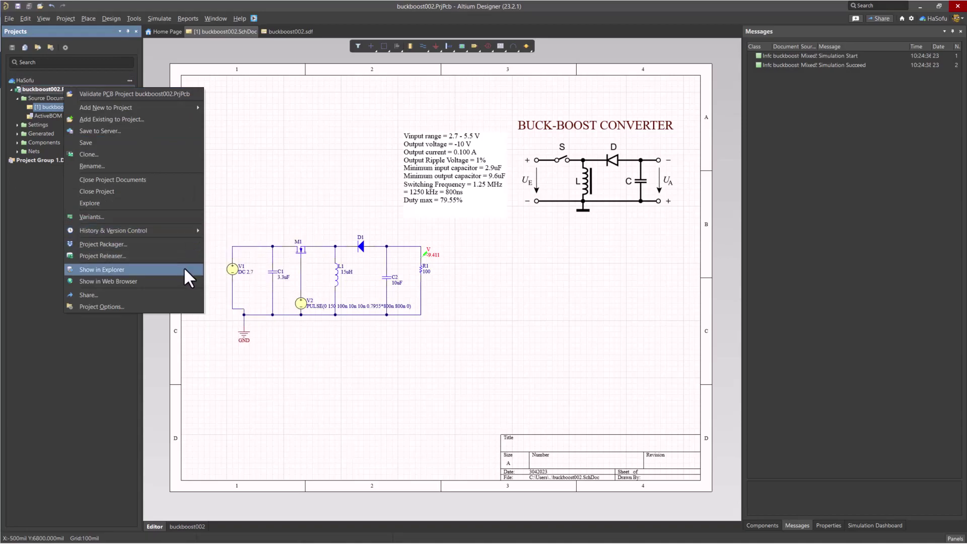
{"action": "left_click", "coordinate": [247, 117]}
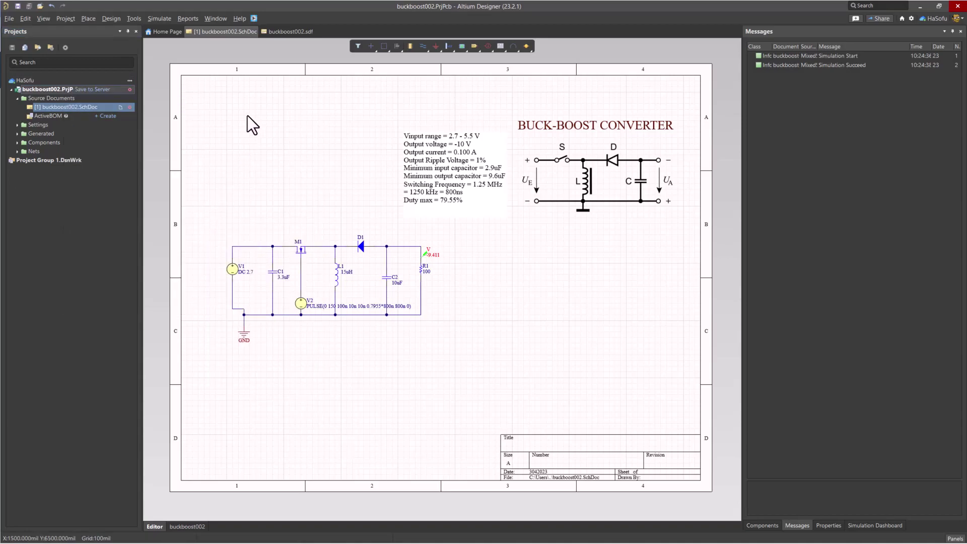
Step: Save the buckboost002 project to the server, committing all modified files including schematic and simulation results
{"action": "left_click", "coordinate": [96, 90]}
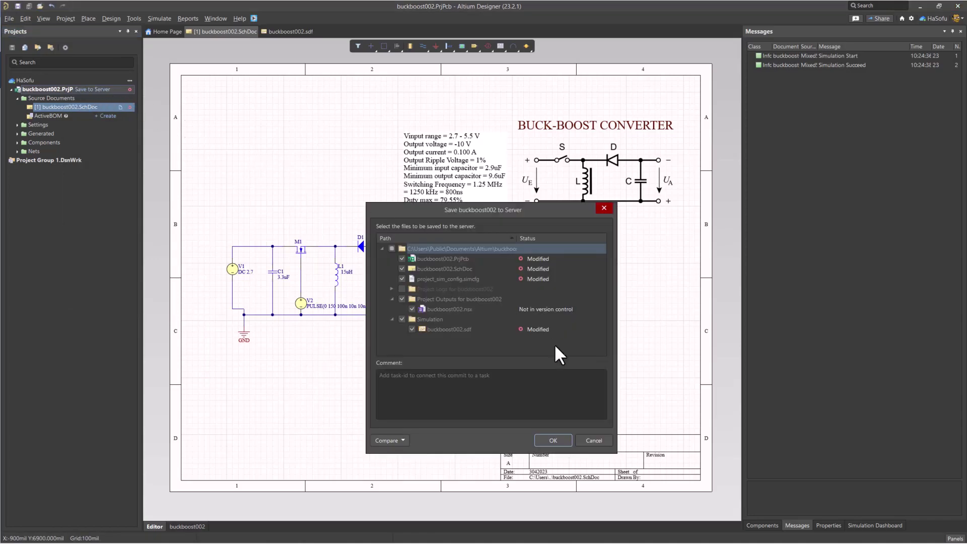
{"action": "left_click", "coordinate": [553, 441]}
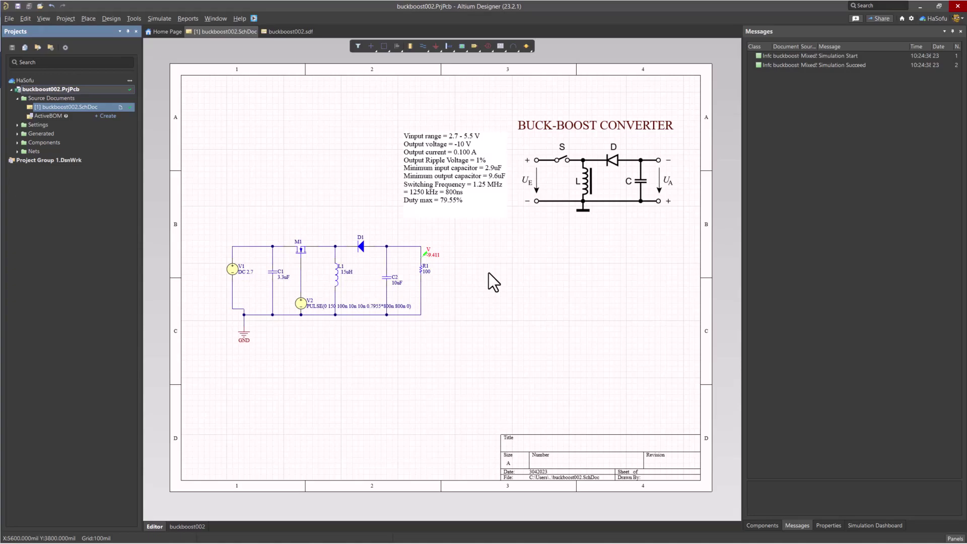
{"action": "scroll", "coordinate": [416, 291], "scroll_direction": "up", "scroll_amount": 2, "text": "ctrl"}
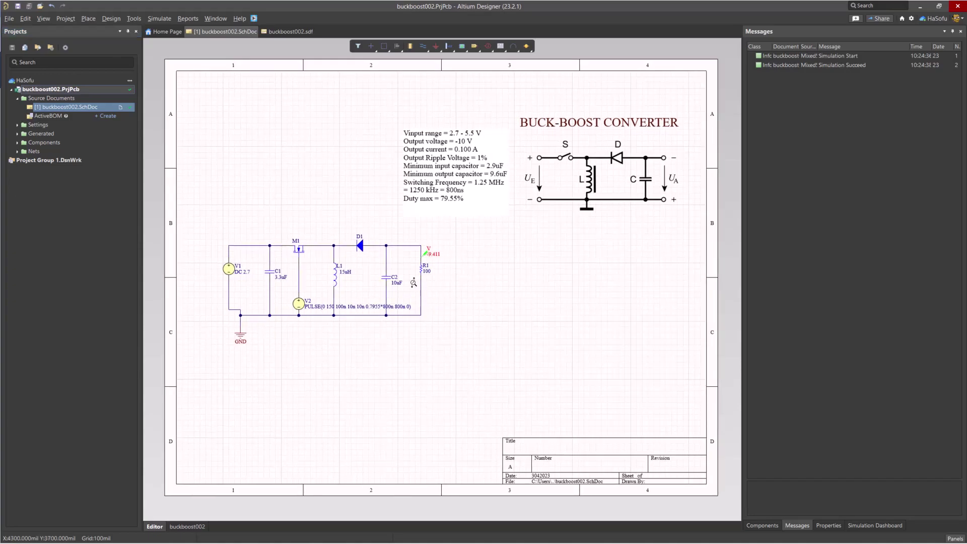